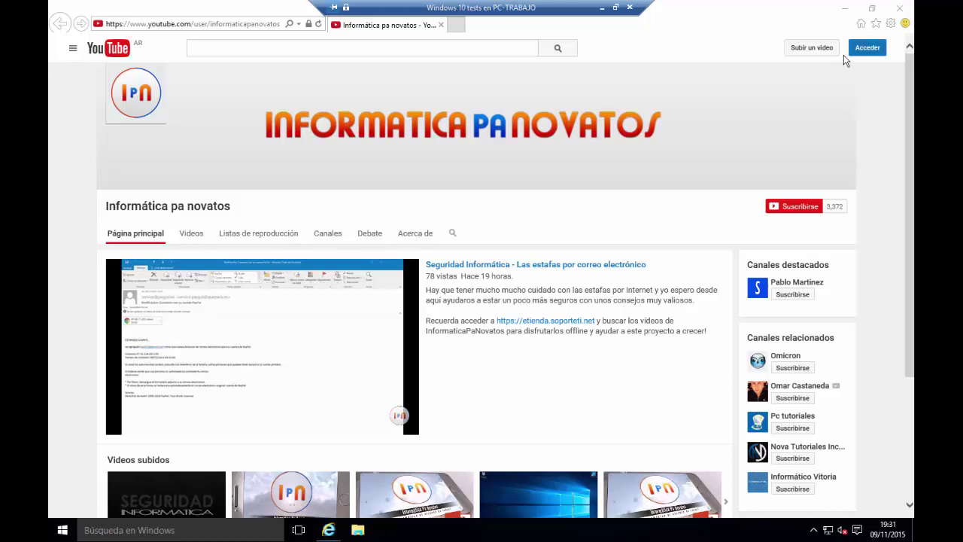
Step: Check the contents of the desktop file "Archivo de texto pal video", close it and delete the file permanently
left_click(844, 8)
left_click(824, 29)
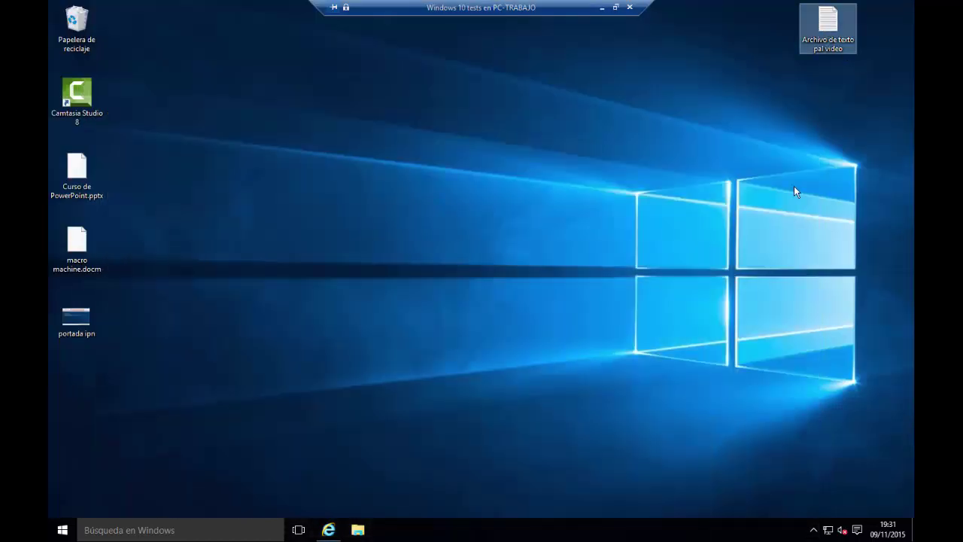
key("Return")
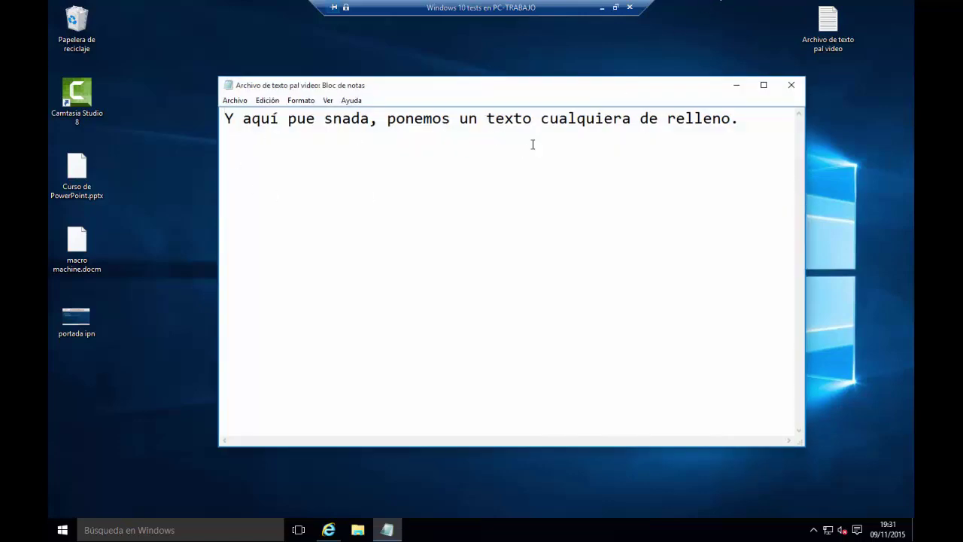
left_click(791, 85)
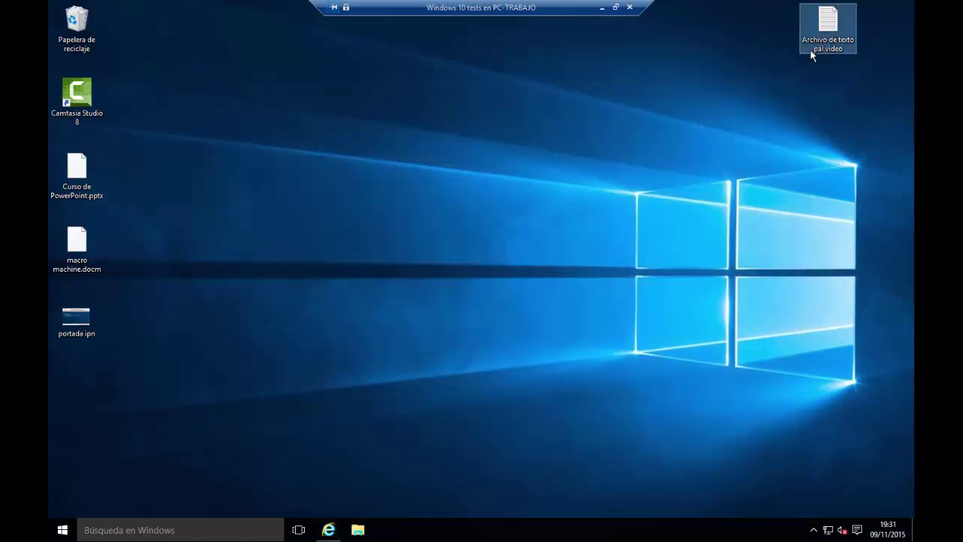
key("shift+Delete")
key("Return")
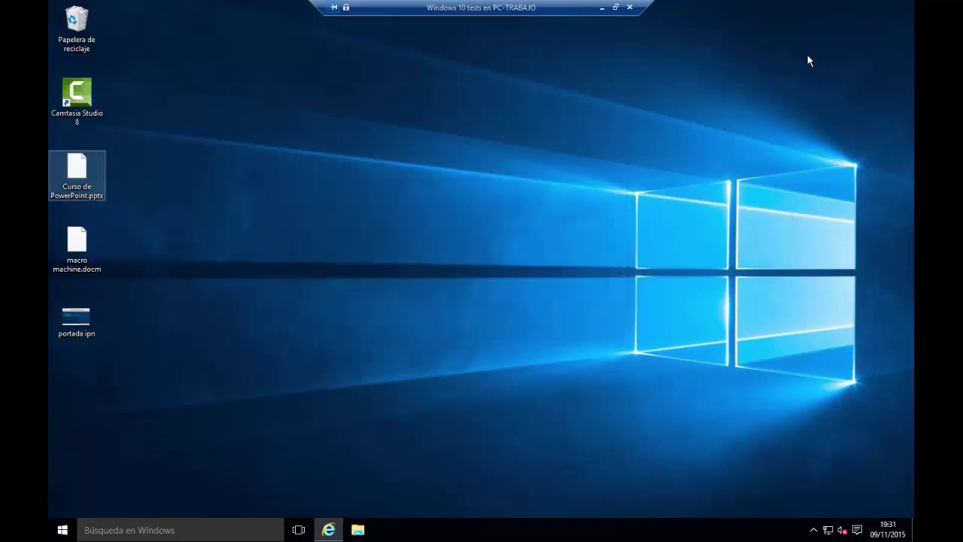
Step: Create a new text document on the desktop named "Documento de prueba pal video"
right_click(793, 76)
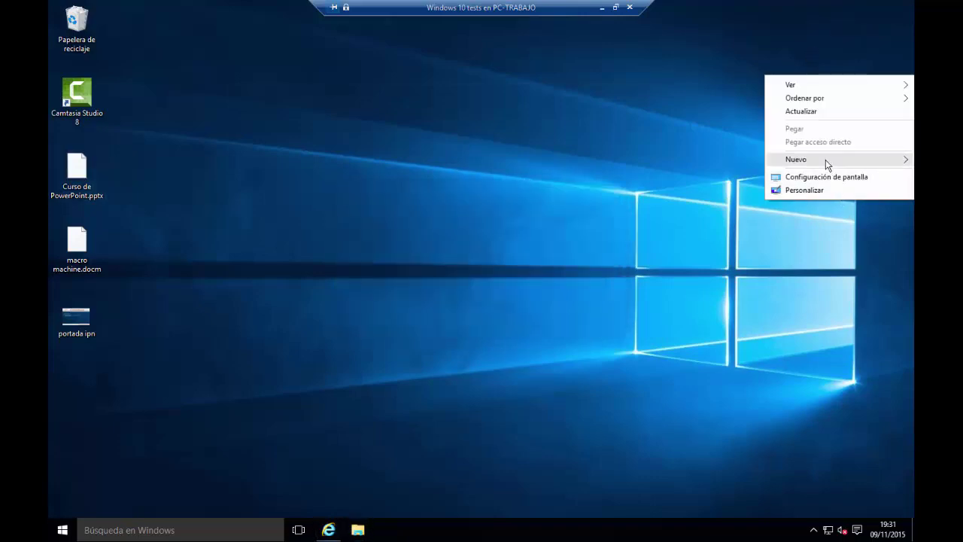
mouse_move(825, 164)
left_click(660, 242)
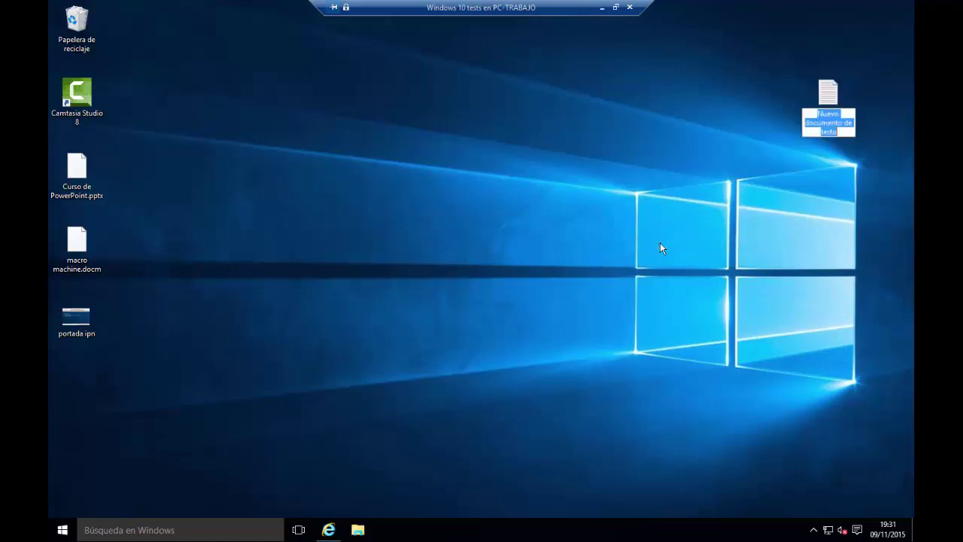
type("Docu")
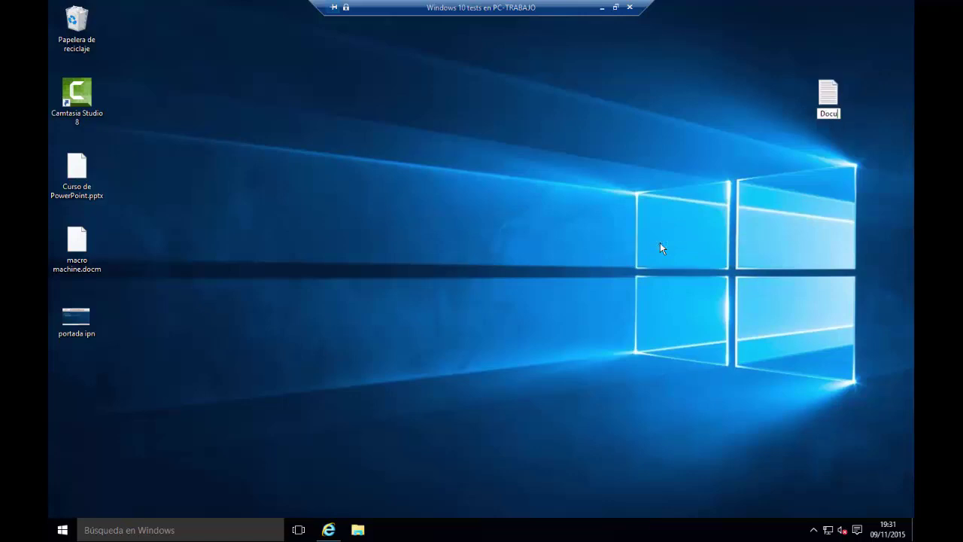
type("mento de prueba pal video")
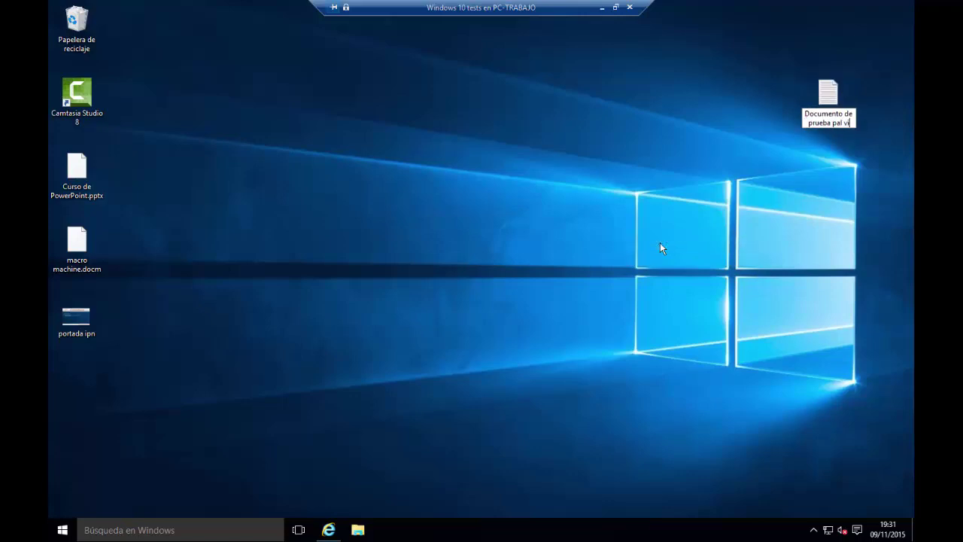
key("Return")
Step: Write "Y aquí pues nada, escribimos algo pa que tenga contenido." in the new document, then save and close it
key("Return")
type("Y aquí pues nada,")
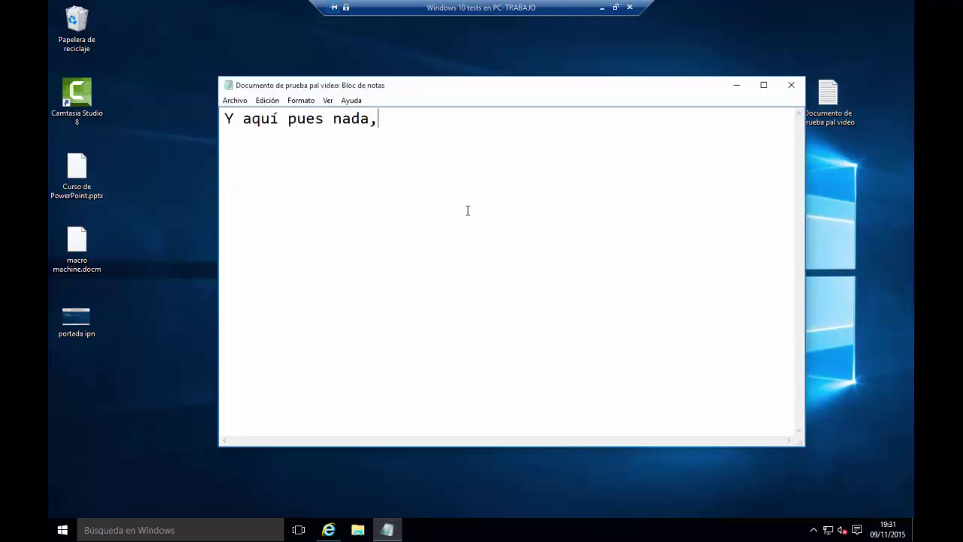
type(" escribimos algo p")
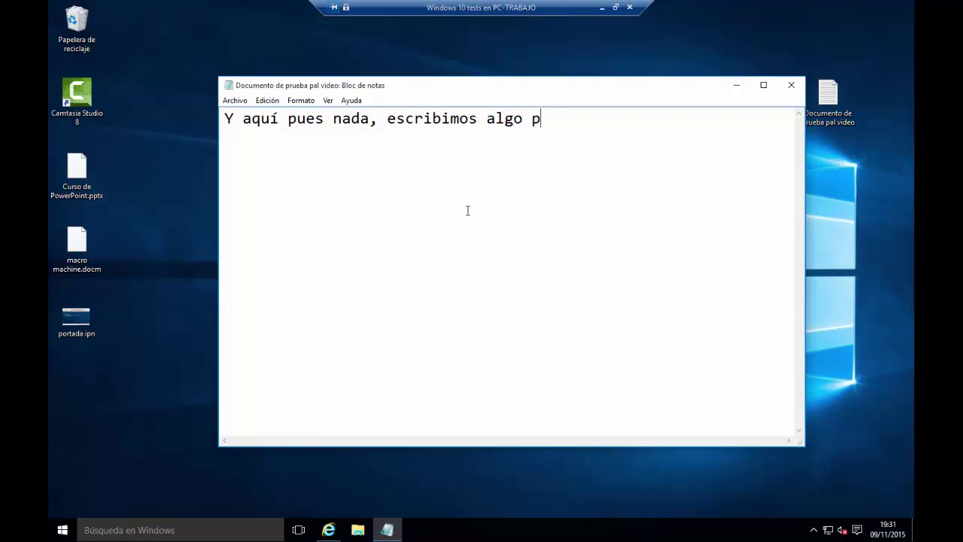
type("a que tenga cpontenido")
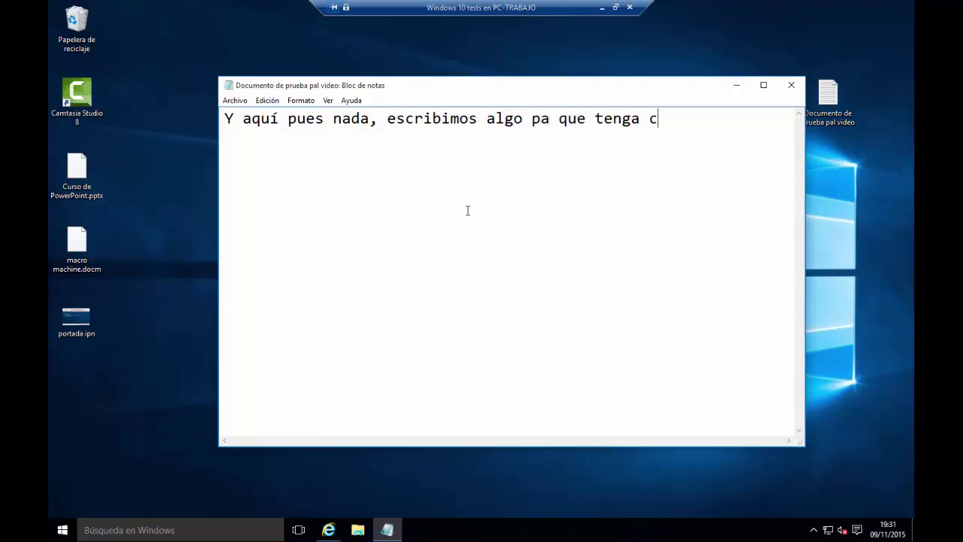
key("ctrl+shift+Left")
type("contenido.")
key("alt+F4")
key("Return")
Step: Move the test document's icon toward the middle of the desktop, then view its text in Notepad and close it
left_click_drag(827, 96, 350, 96)
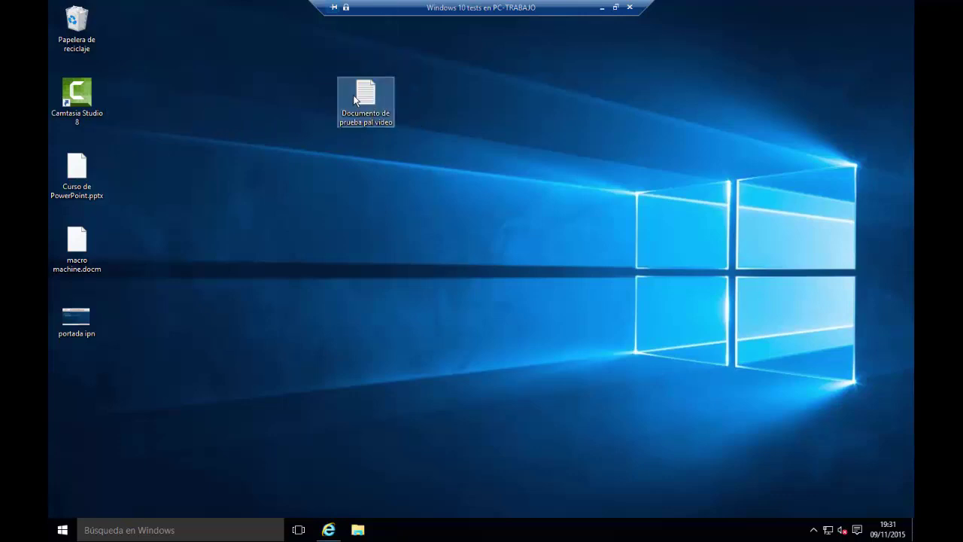
double_click(356, 99)
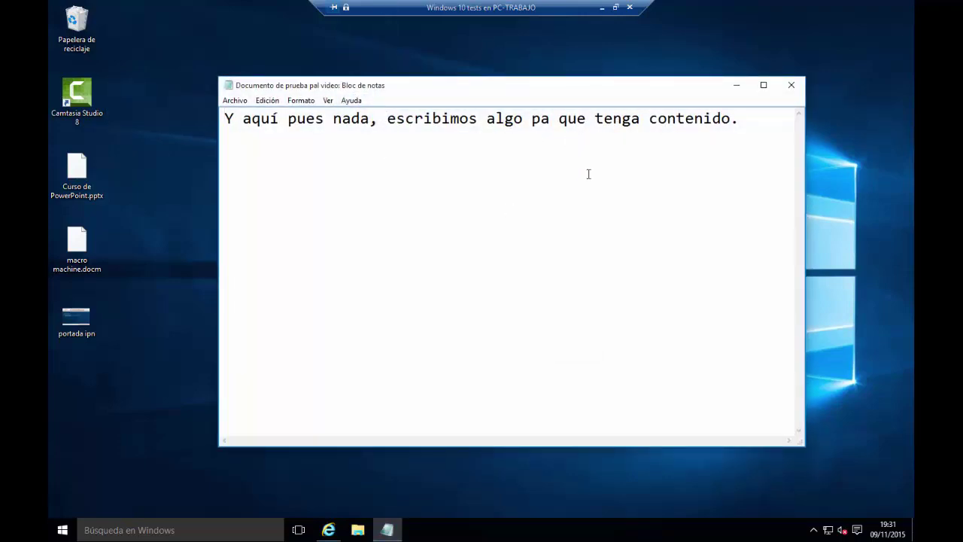
left_click(795, 88)
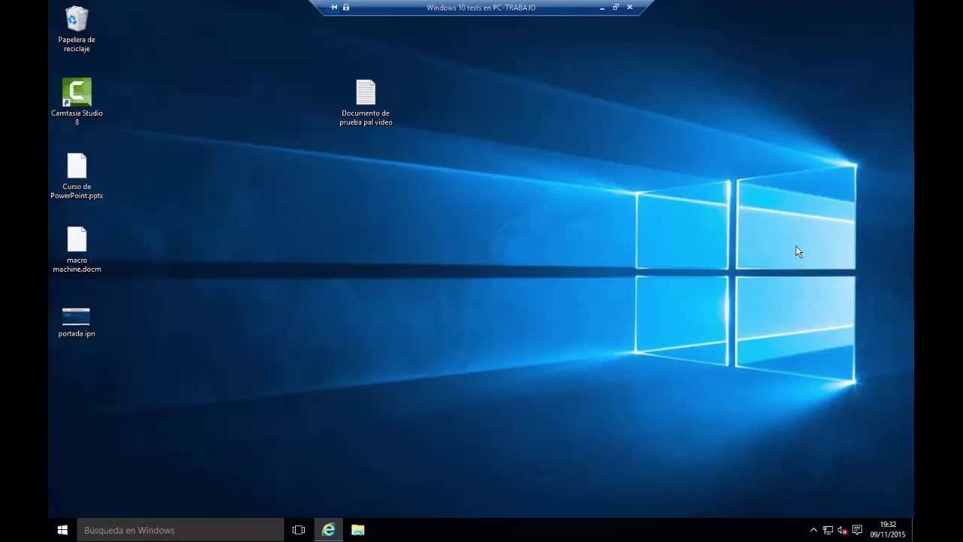
Step: Search Windows for "wordpad" and launch WordPad
key("super")
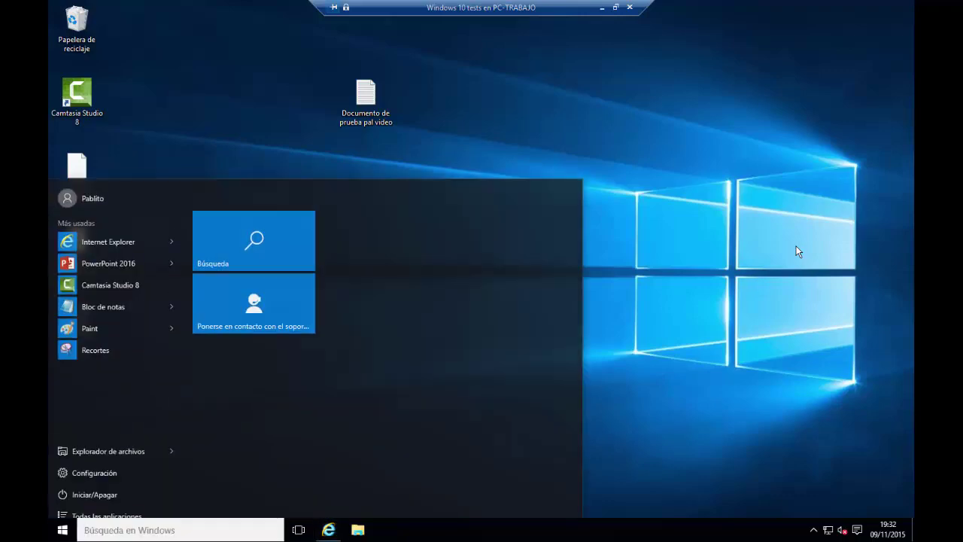
type("wordpad")
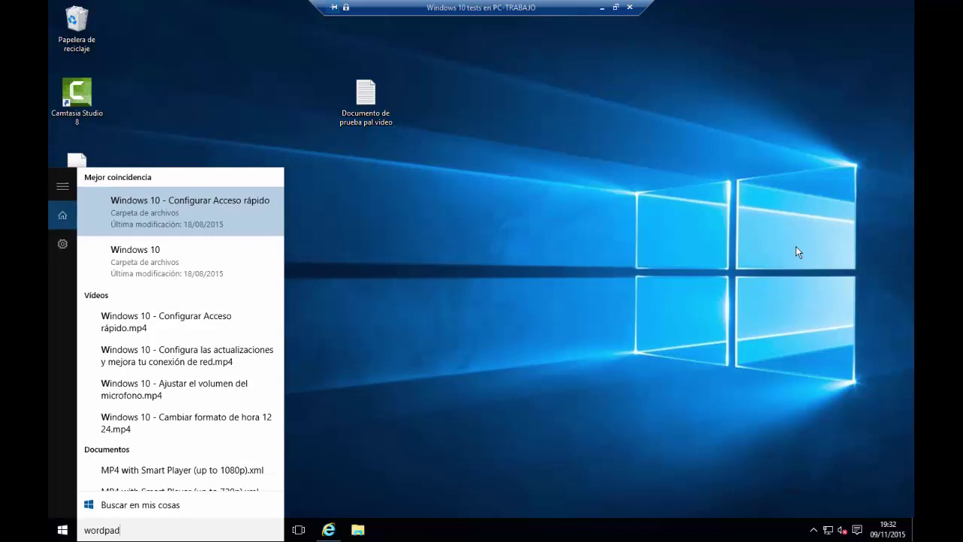
left_click(157, 203)
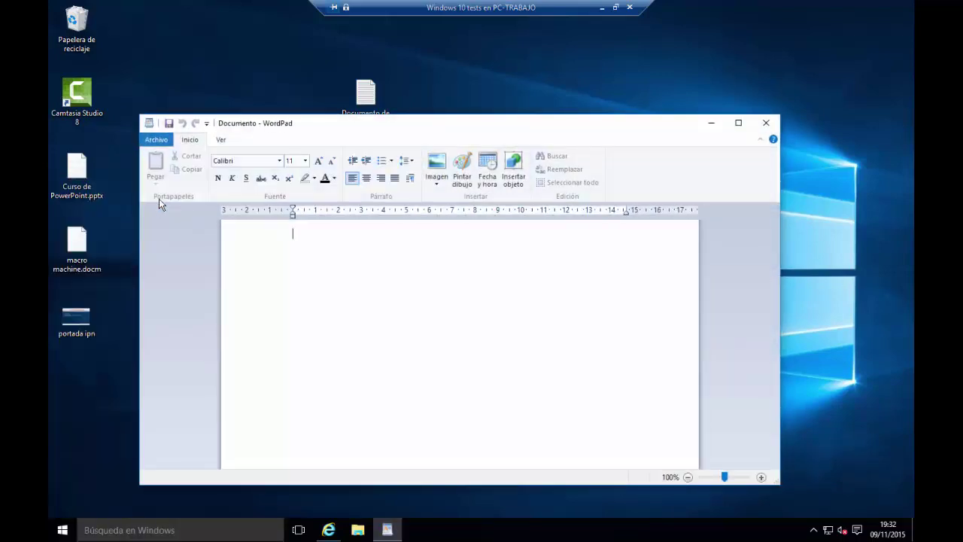
Step: Try placing "Documento de prueba pal video" into the blank WordPad document, and remove the embedded object
left_click_drag(325, 133, 350, 149)
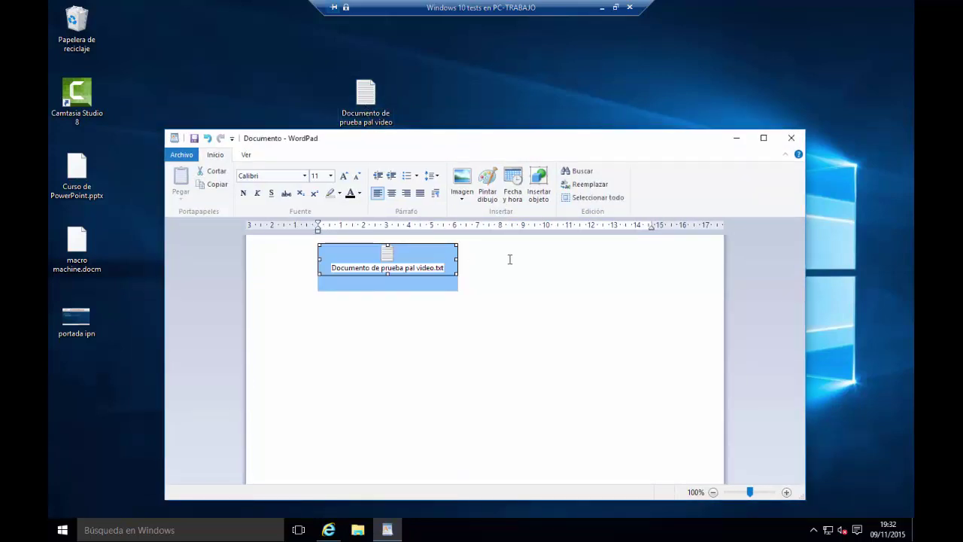
key("Delete")
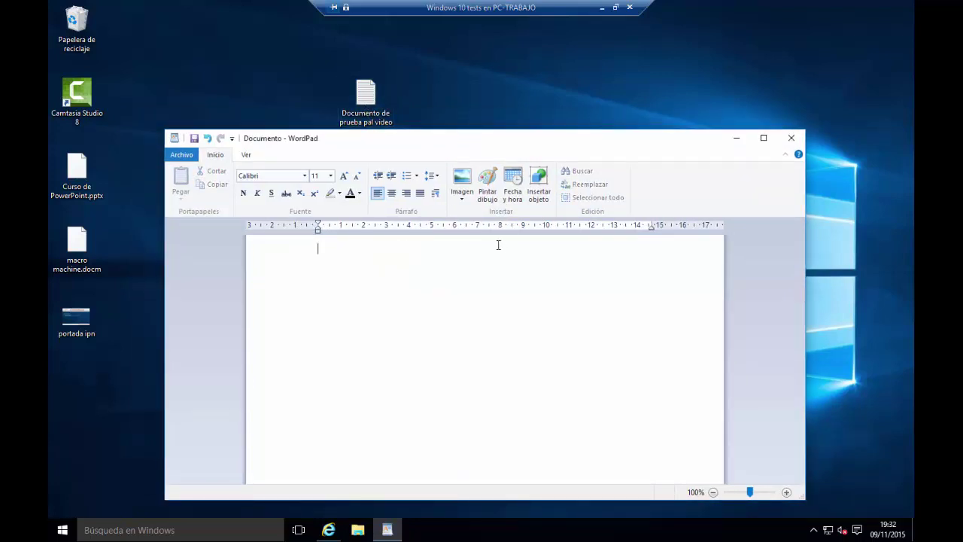
Step: Open "Documento de prueba pal video" from the Escritorio folder in WordPad without saving the blank document, then close WordPad
left_click(189, 154)
left_click(216, 207)
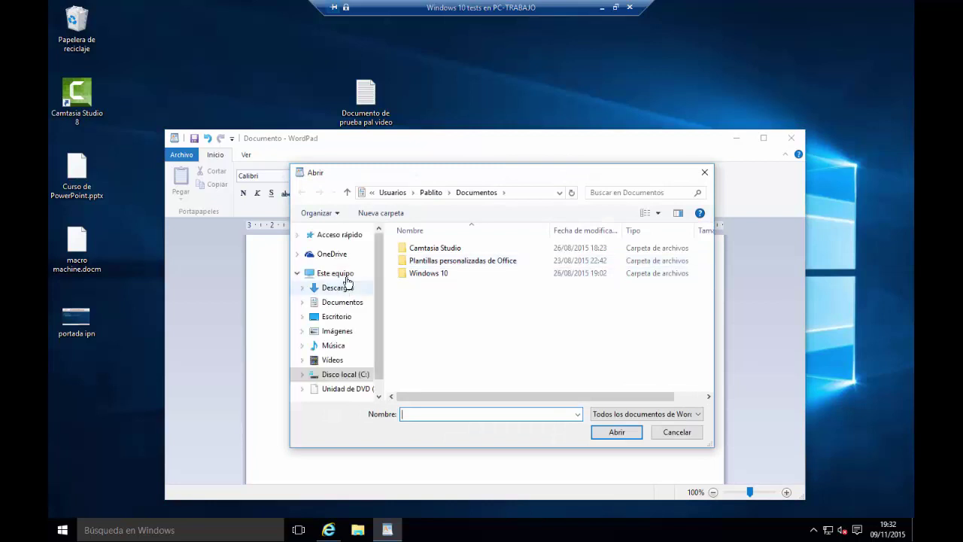
left_click(341, 316)
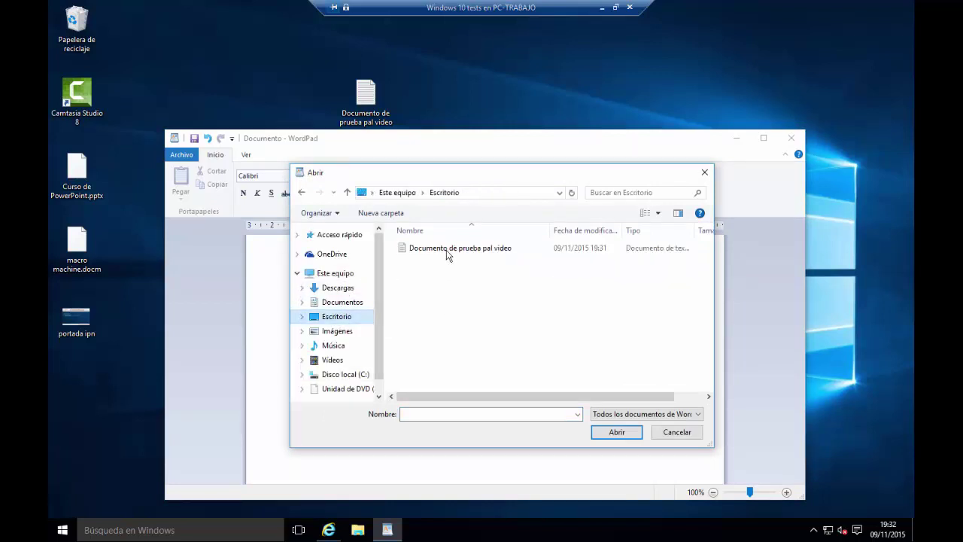
left_click(448, 250)
left_click(613, 431)
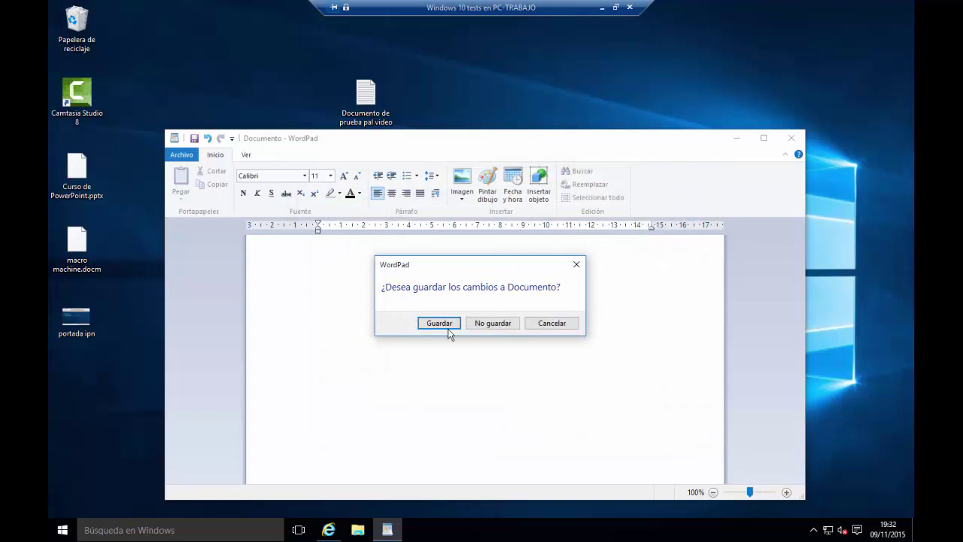
left_click(484, 323)
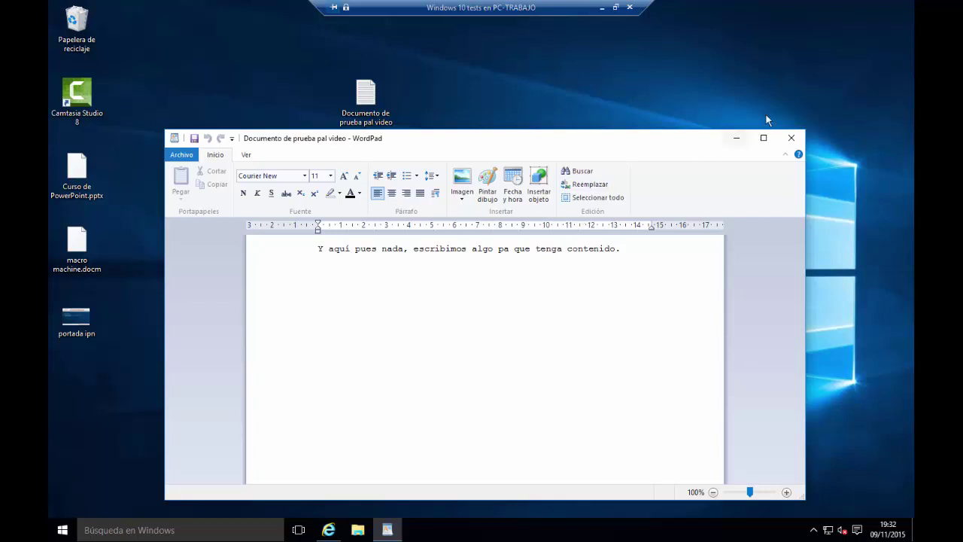
left_click(787, 144)
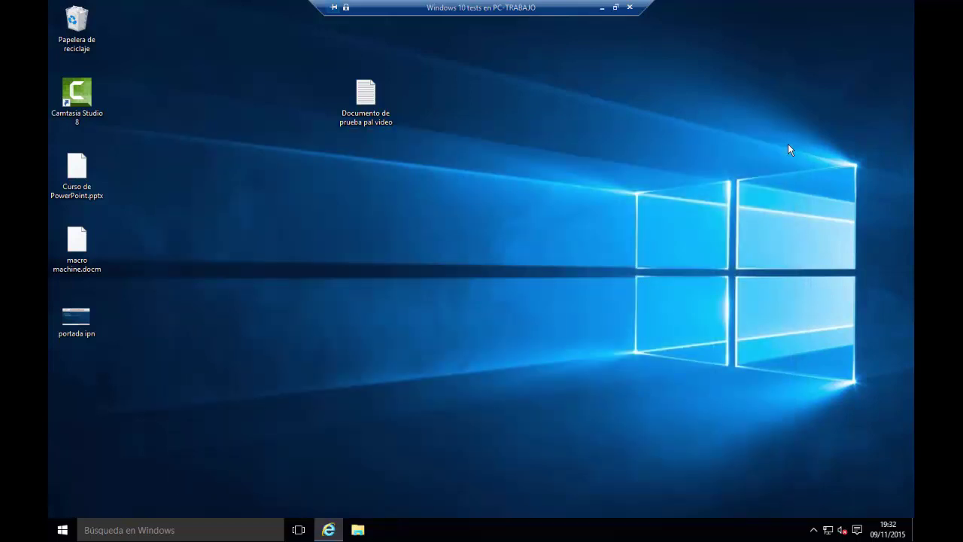
Step: Search Windows for "word", launch Word 2016 and close it during startup
key("super")
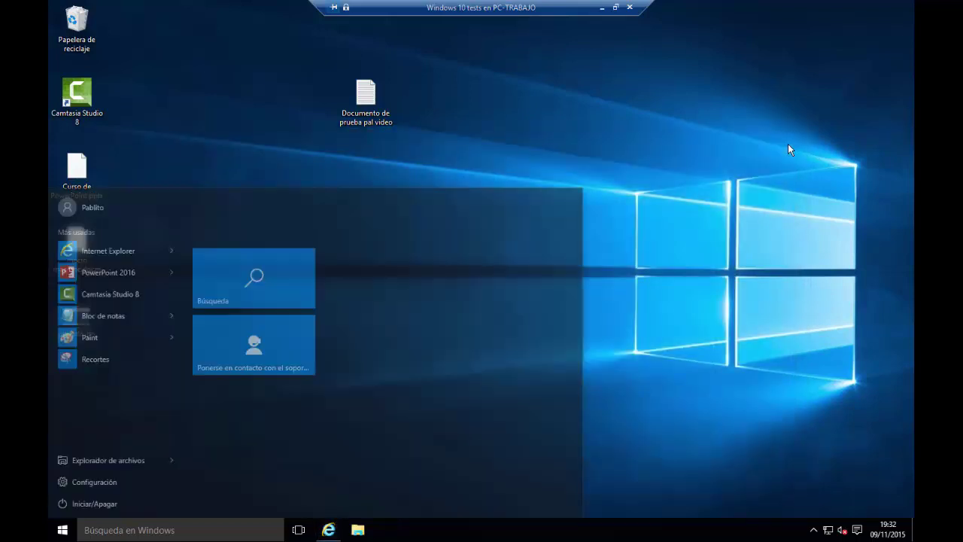
type("cal")
type("word")
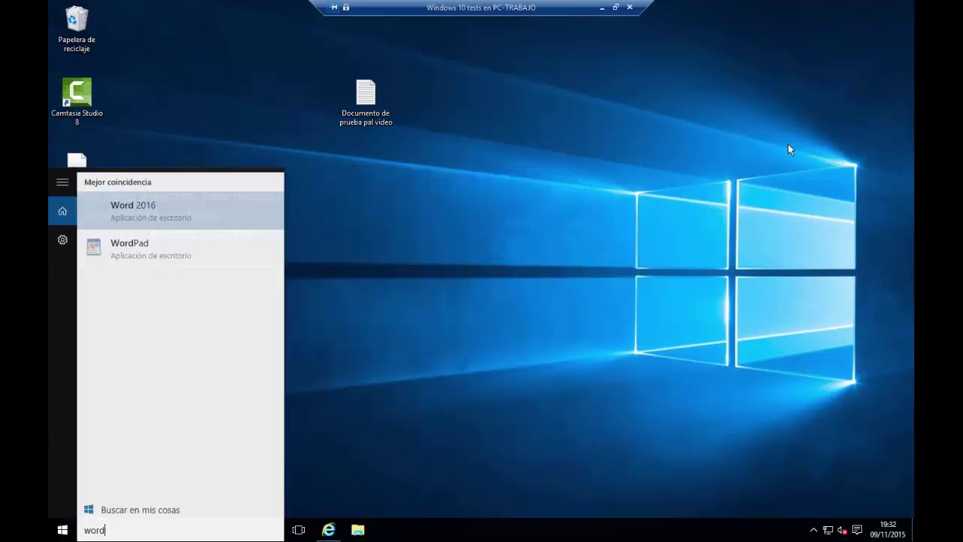
key("Return")
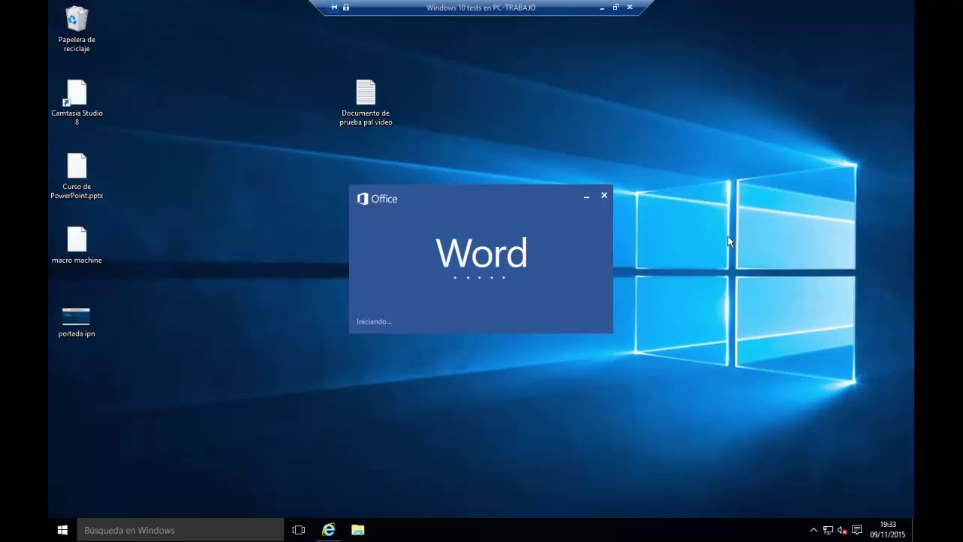
left_click(603, 196)
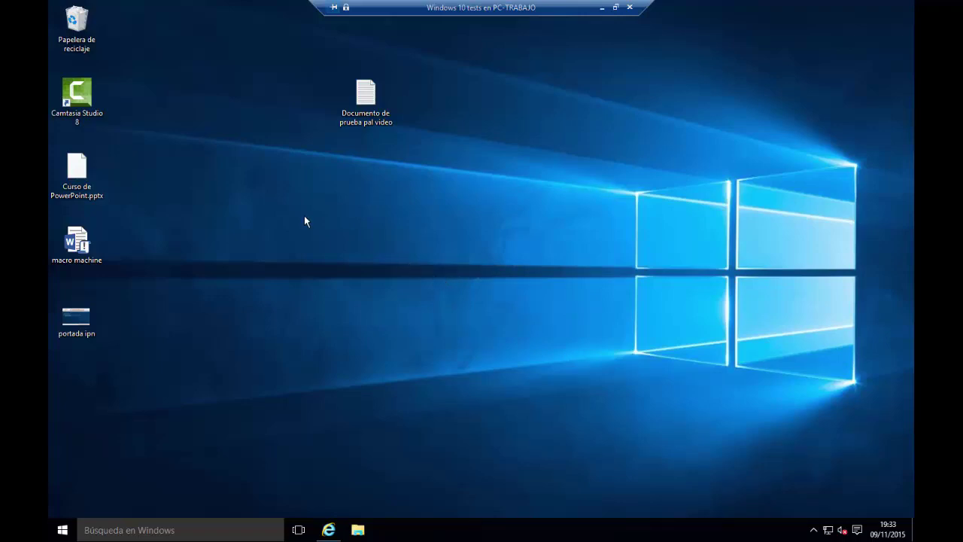
Step: Open the desktop test document directly with WordPad as the chosen program, then close it
left_click(361, 108)
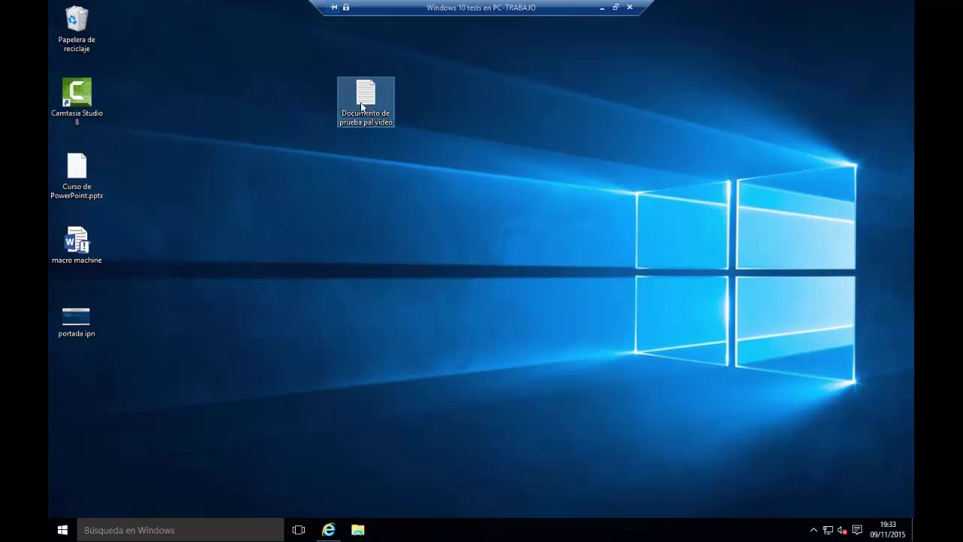
right_click(361, 108)
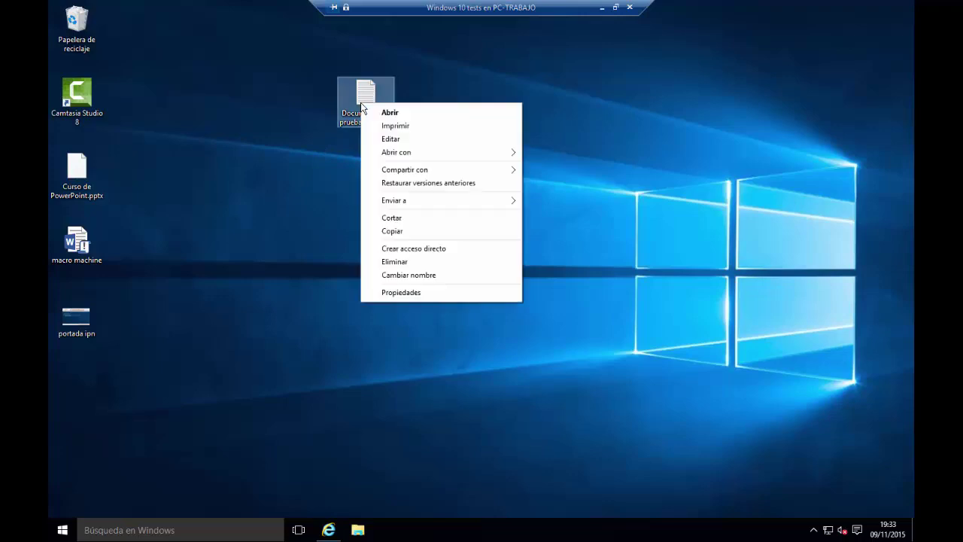
mouse_move(433, 157)
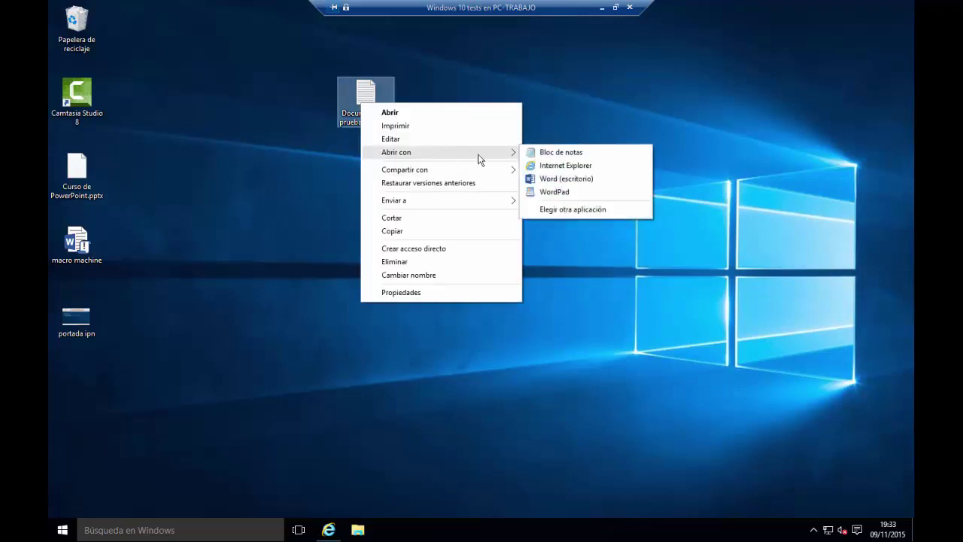
left_click(557, 195)
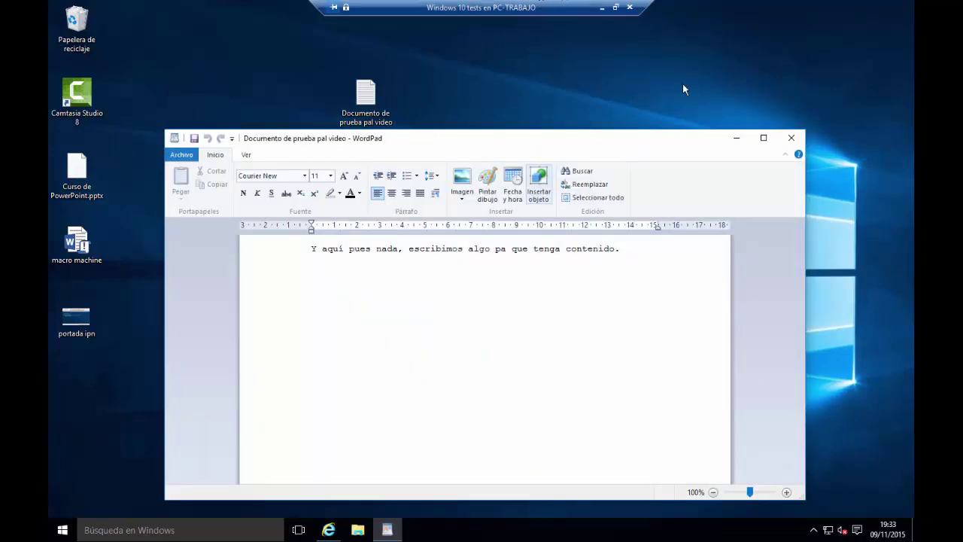
left_click(790, 138)
Step: Open the desktop test document with Word (escritorio) as the chosen program
right_click(370, 106)
mouse_move(460, 151)
left_click(591, 182)
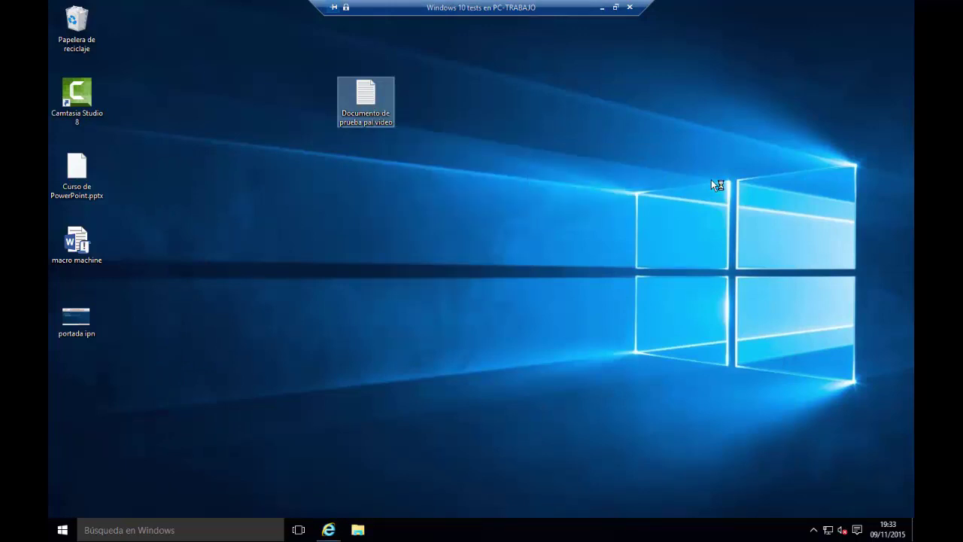
Step: View the test document in its default program, Notepad, and close that window
double_click(368, 106)
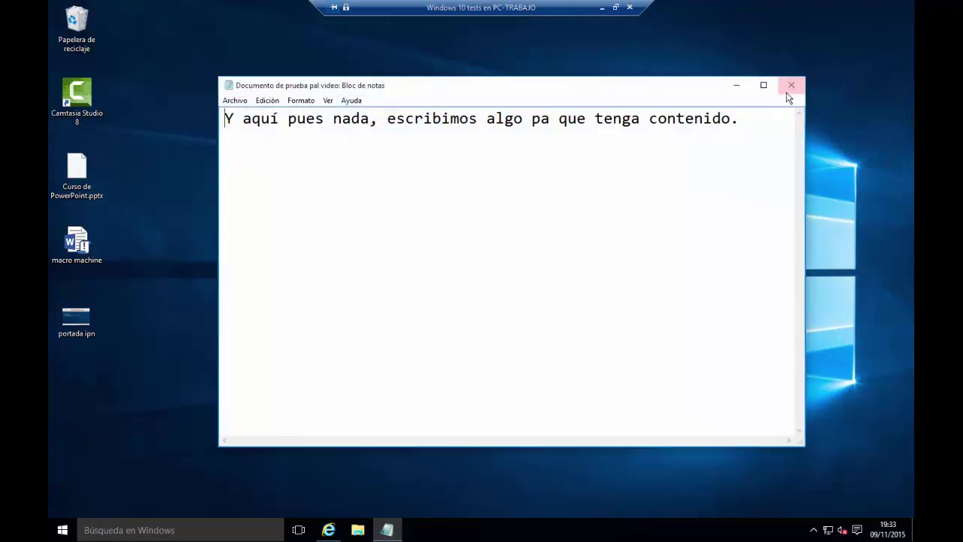
left_click(790, 88)
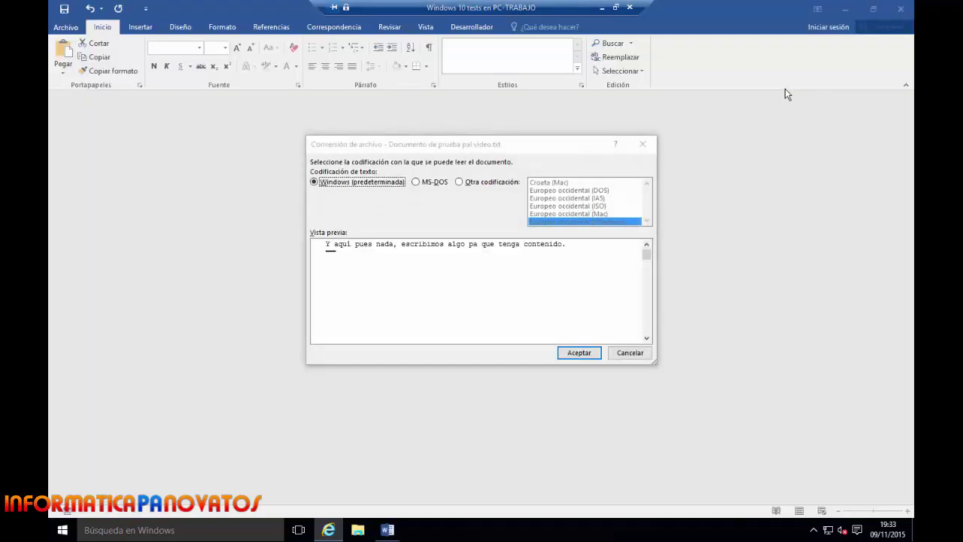
Step: Cancel the text file conversion and the Office activation wizard, and close Word
left_click(624, 356)
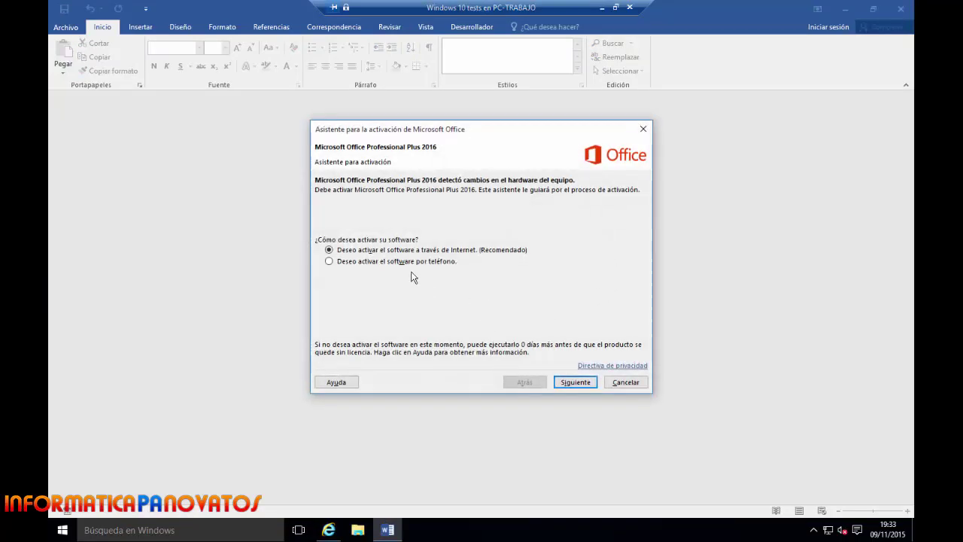
left_click(624, 383)
left_click(901, 9)
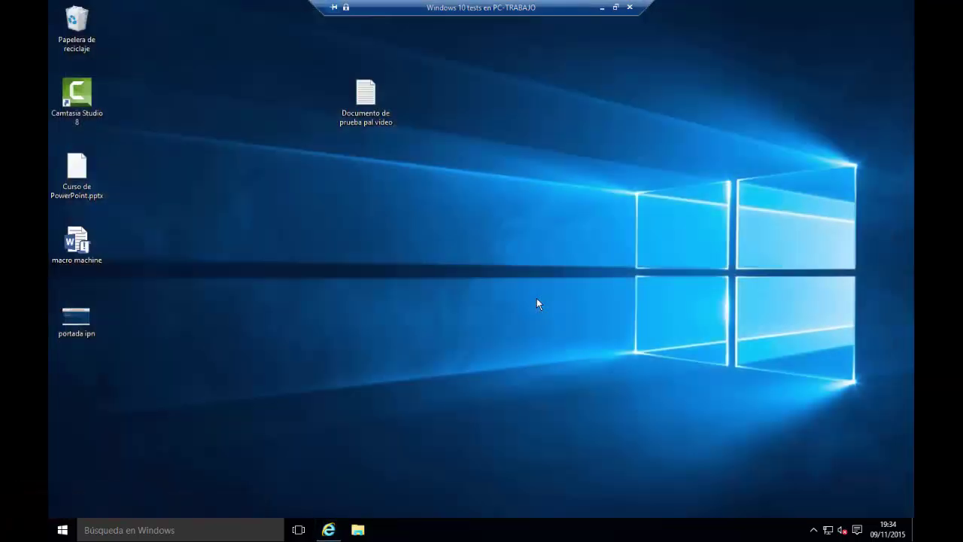
Step: Open the desktop test document with its Editar command, then close the editor window
right_click(364, 108)
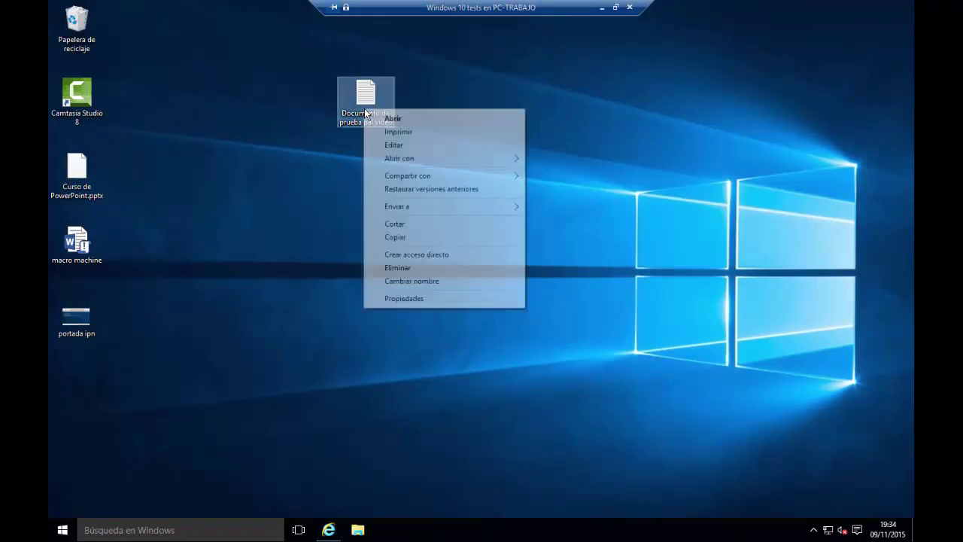
left_click(429, 145)
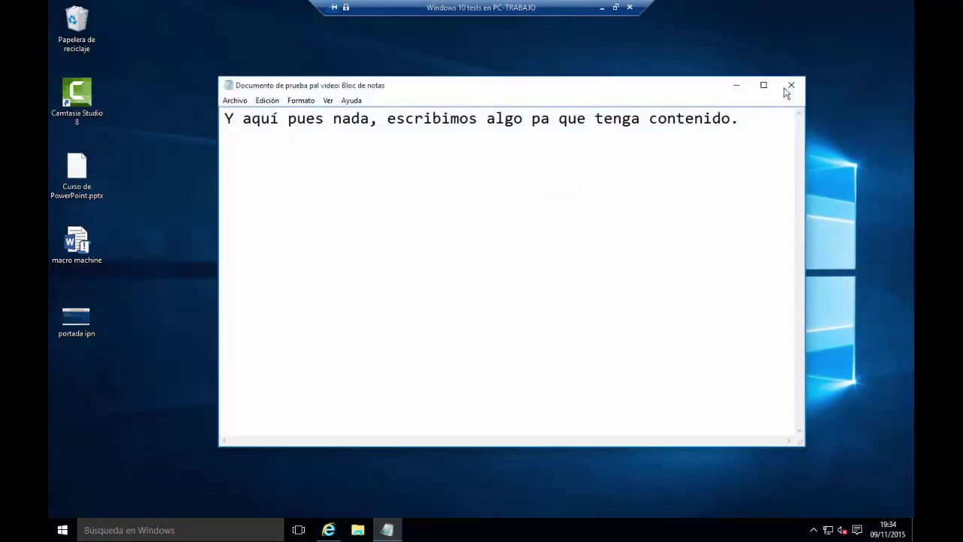
left_click(790, 86)
Step: Set WordPad as the program always used to open .txt files through the test document, then close the opened document
right_click(366, 108)
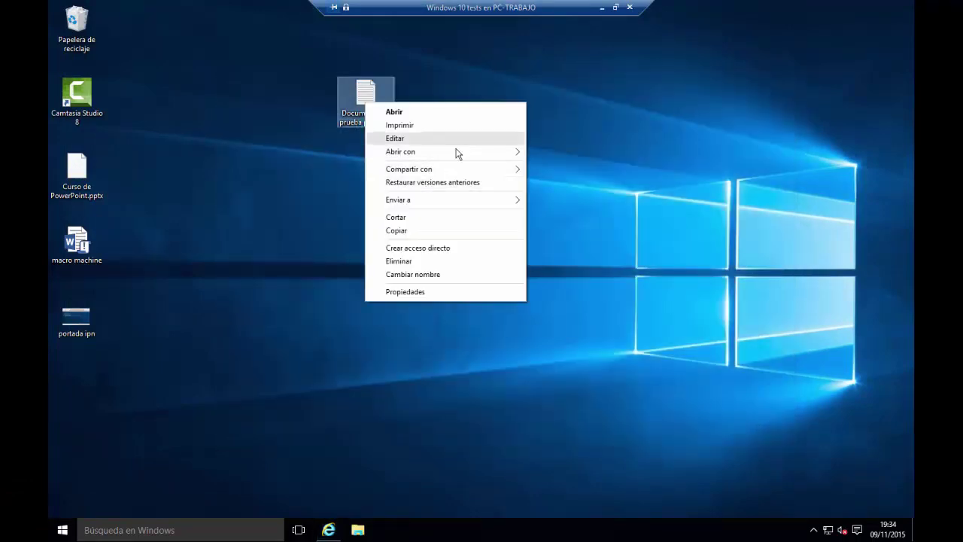
mouse_move(454, 151)
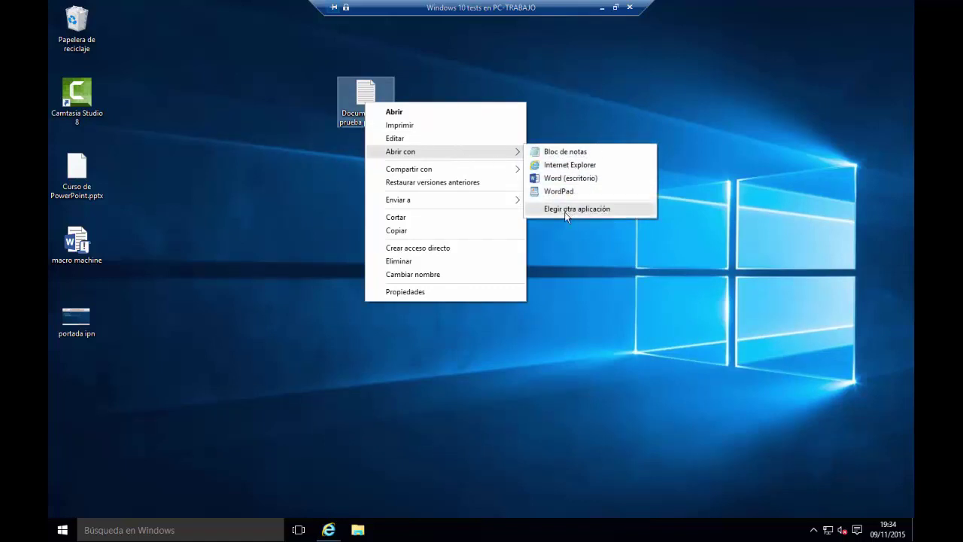
left_click(607, 210)
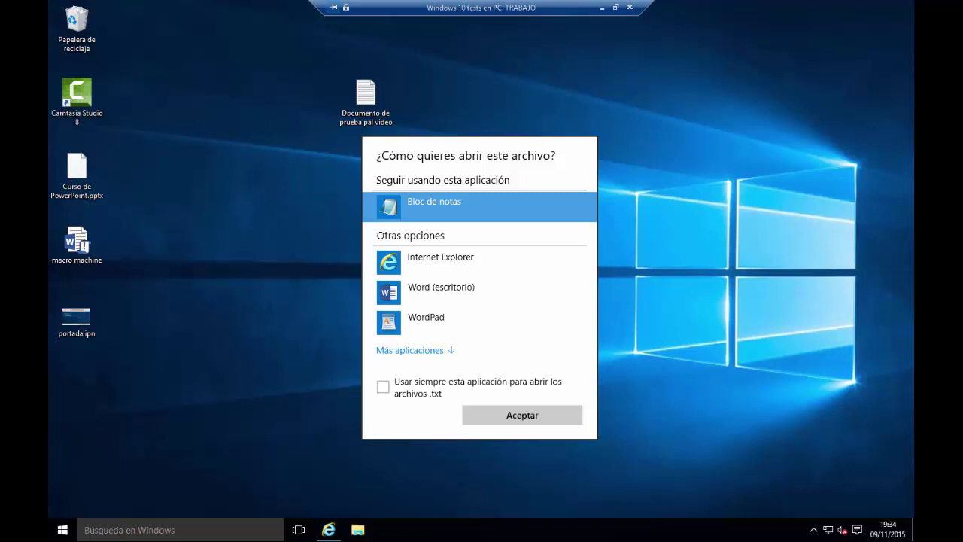
mouse_move(367, 364)
left_mouse_down()
mouse_move(461, 407)
mouse_move(584, 404)
left_mouse_up()
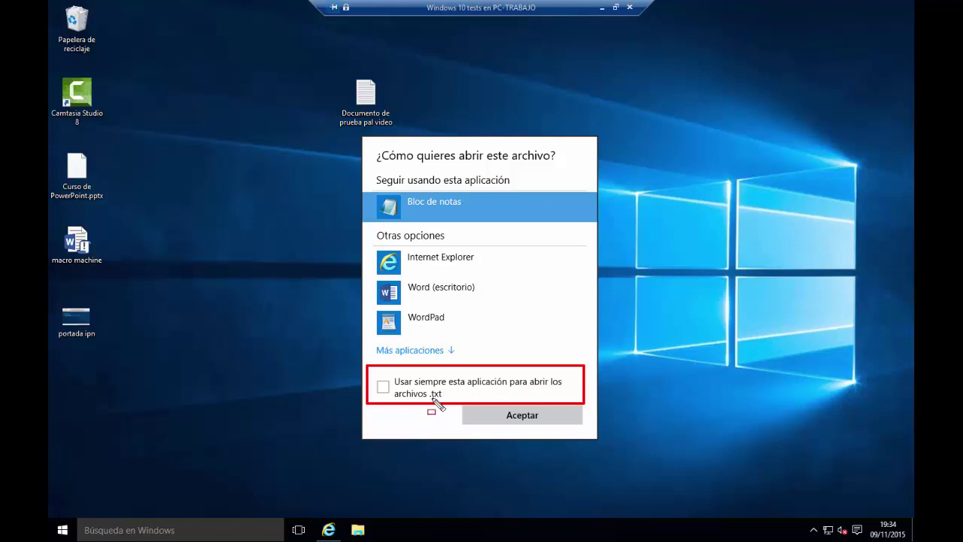
key("Escape")
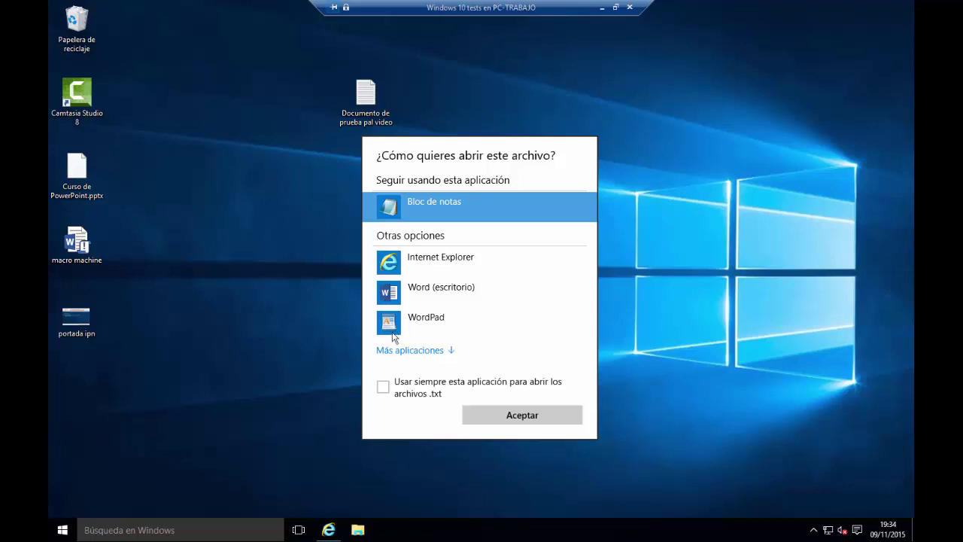
left_click(383, 387)
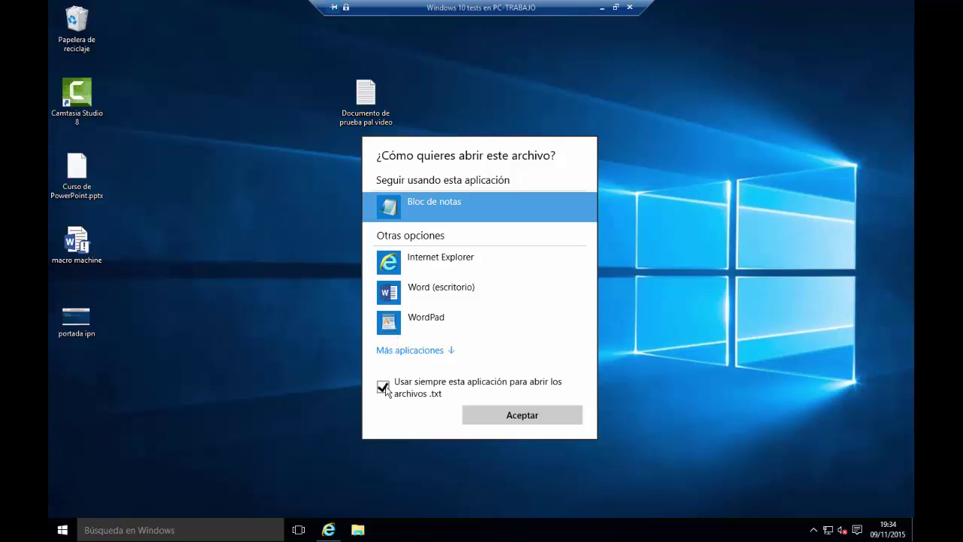
left_click(390, 330)
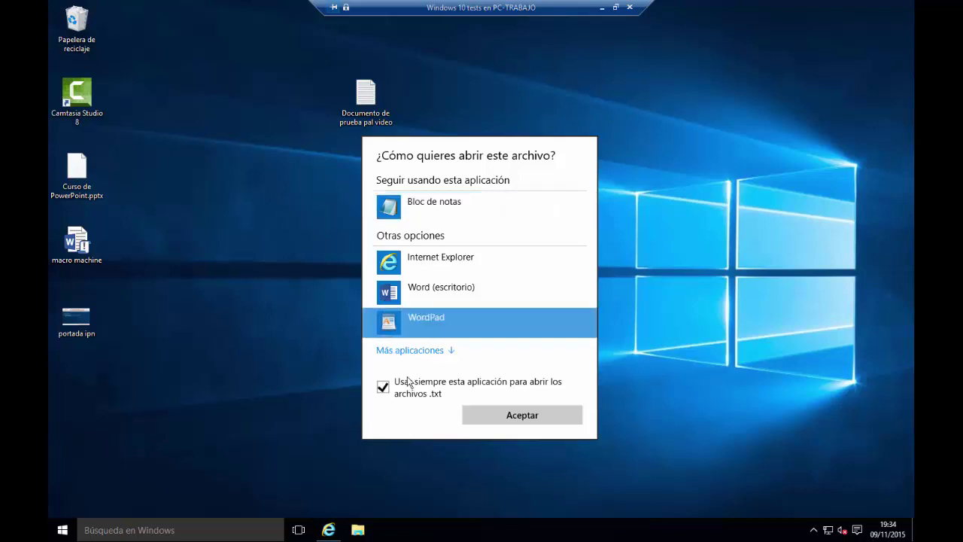
left_click(512, 417)
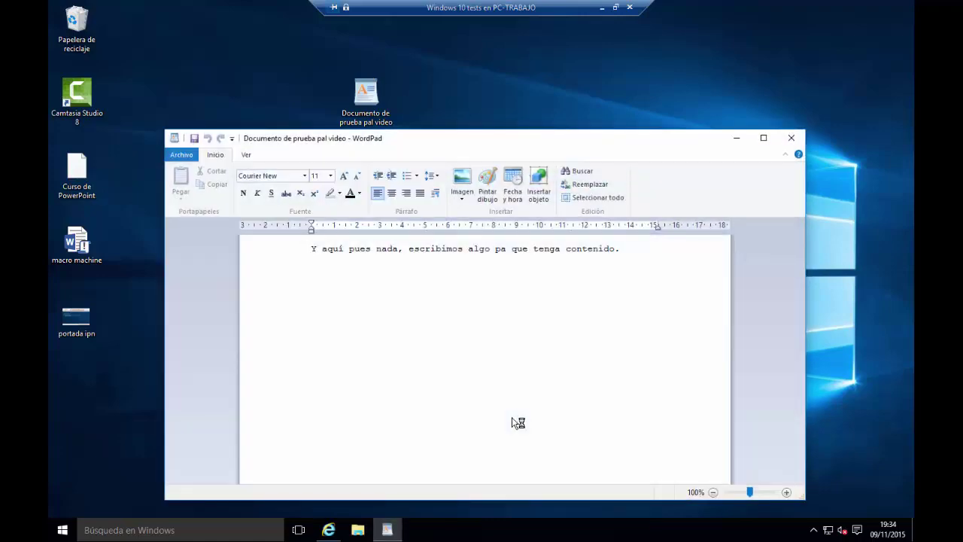
left_click(791, 138)
Step: Compare opening the test document with its default program against opening it with the Editar command, closing each window
double_click(375, 97)
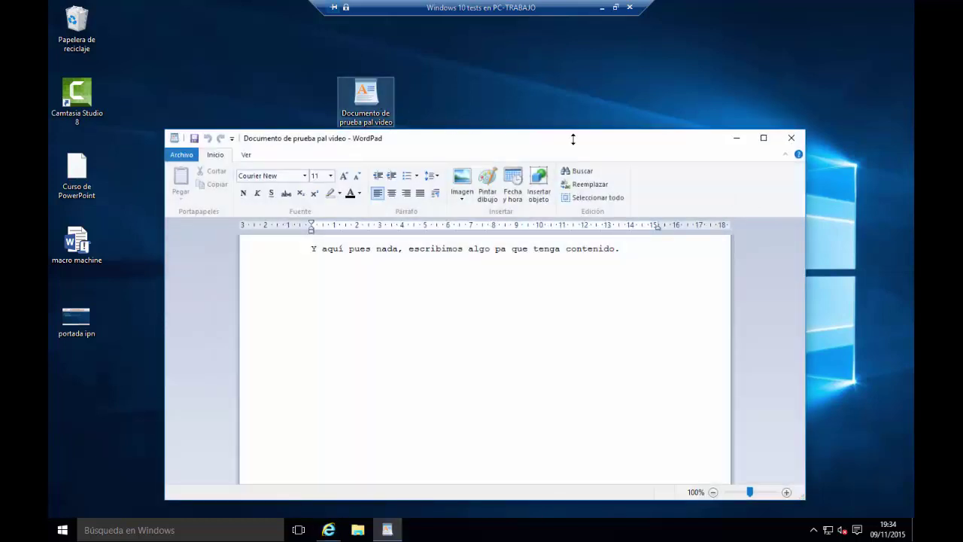
left_click(793, 142)
right_click(366, 98)
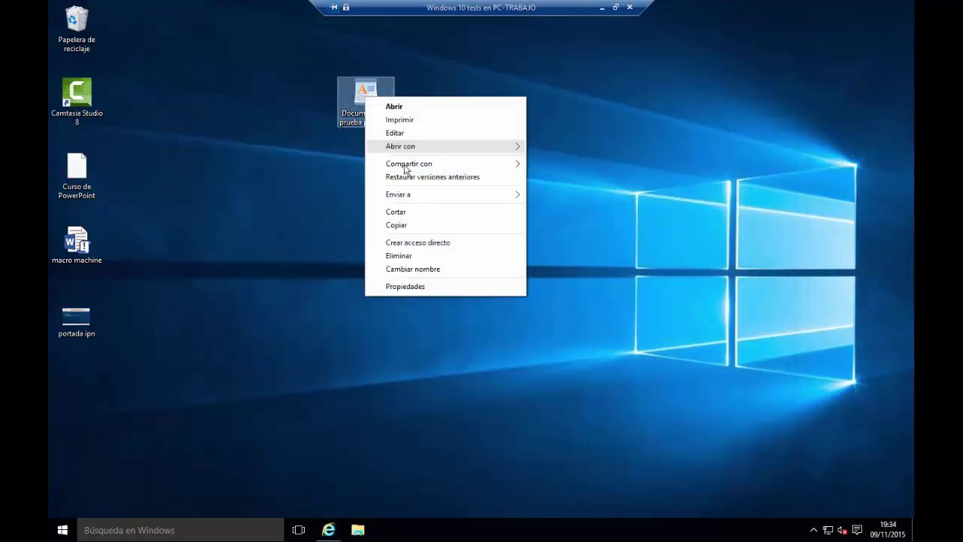
left_click(395, 134)
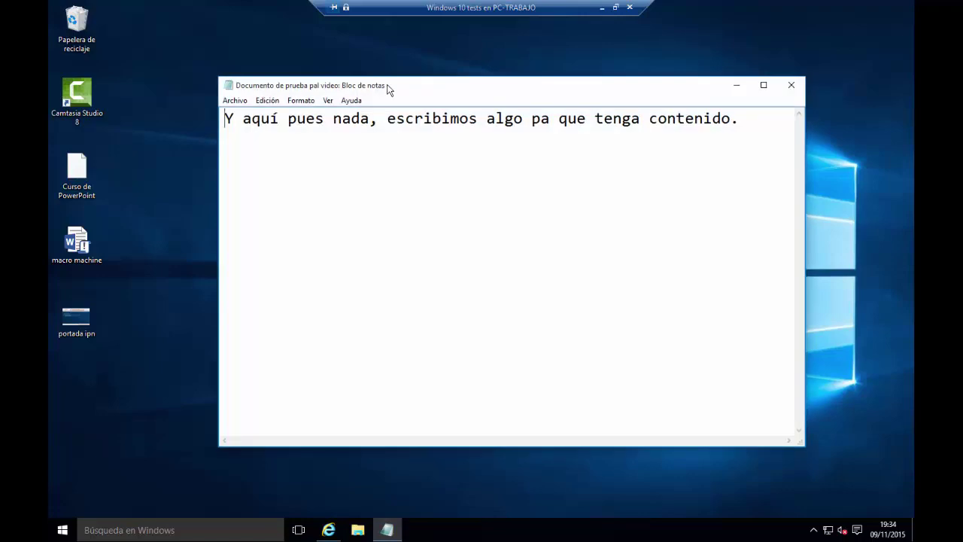
left_click(790, 84)
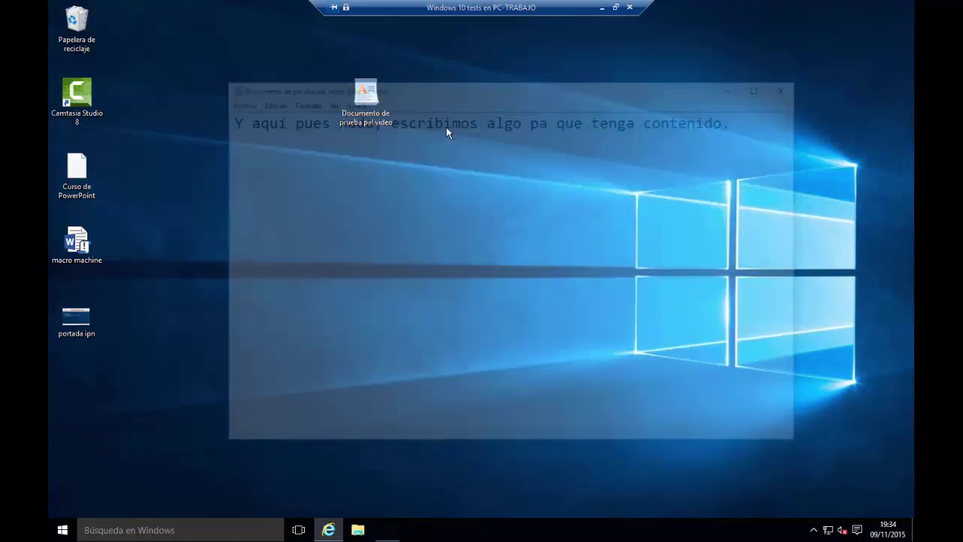
double_click(368, 105)
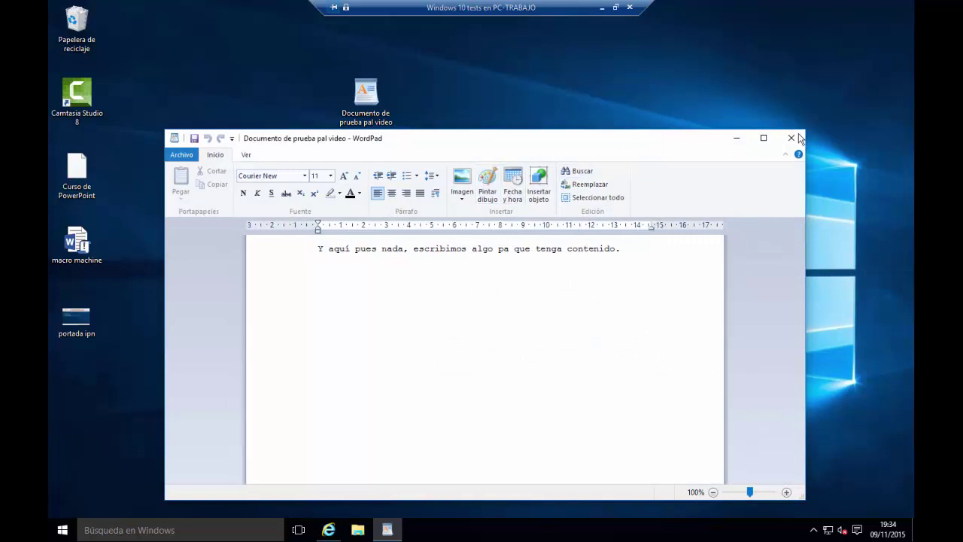
left_click(796, 138)
Step: Set Internet Explorer as the program always used for .txt files, then close the document's tab and minimize the browser
right_click(379, 95)
mouse_move(476, 147)
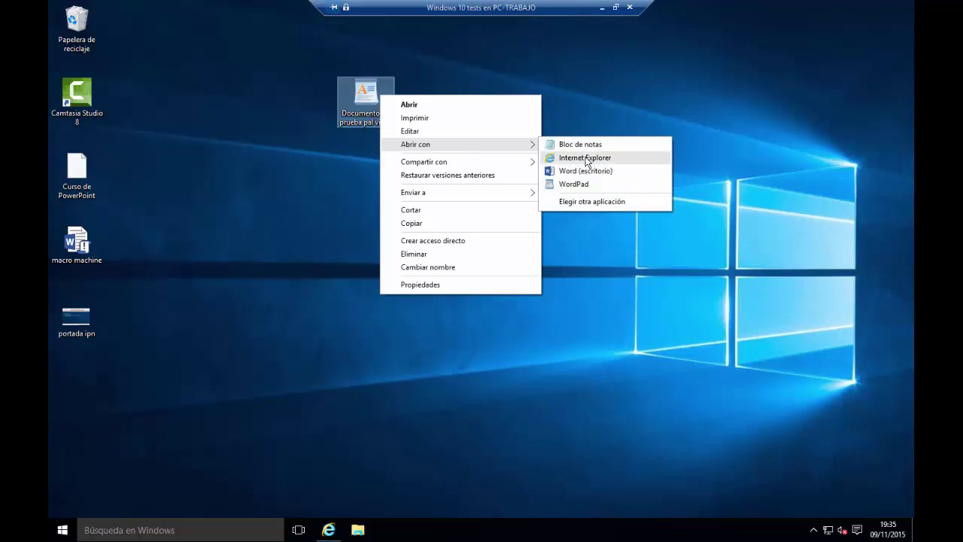
left_click(578, 201)
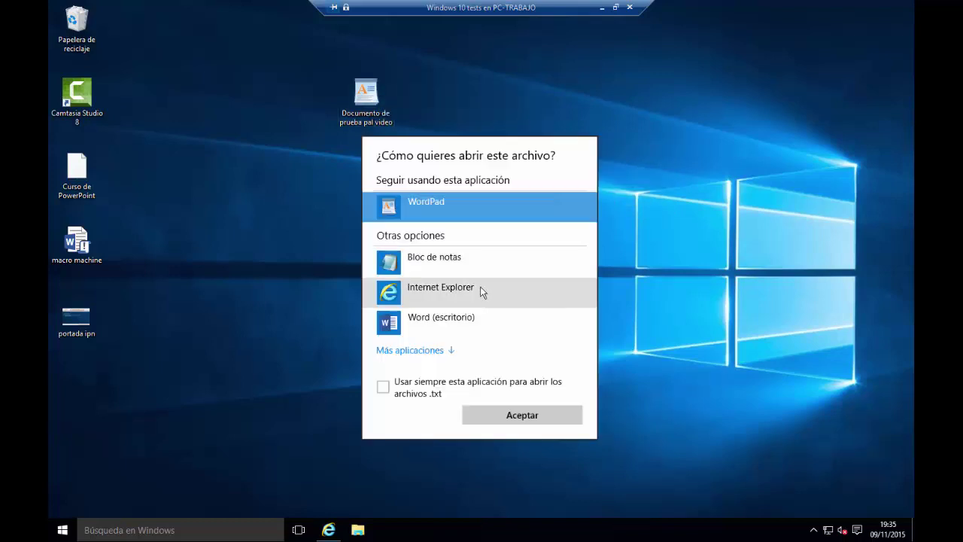
left_click(429, 295)
left_click(383, 387)
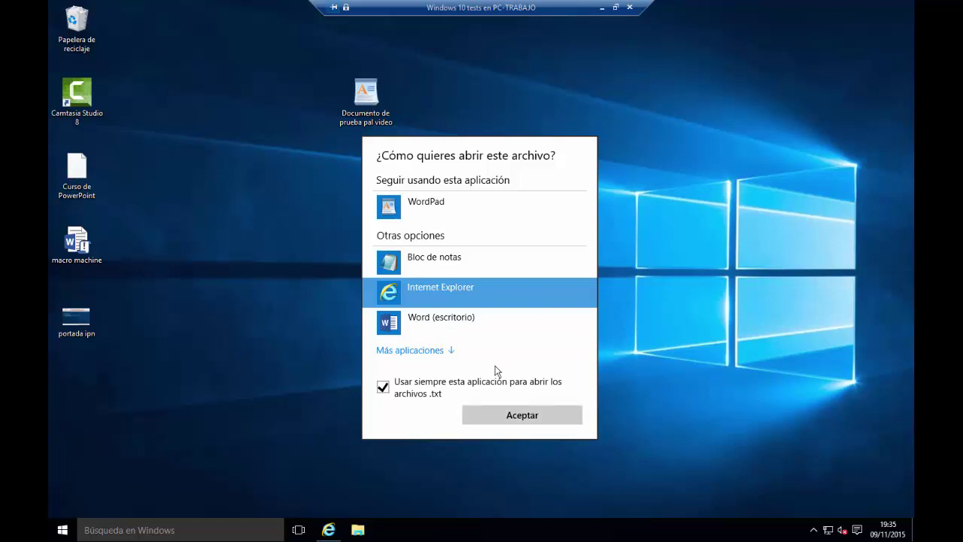
left_click(512, 416)
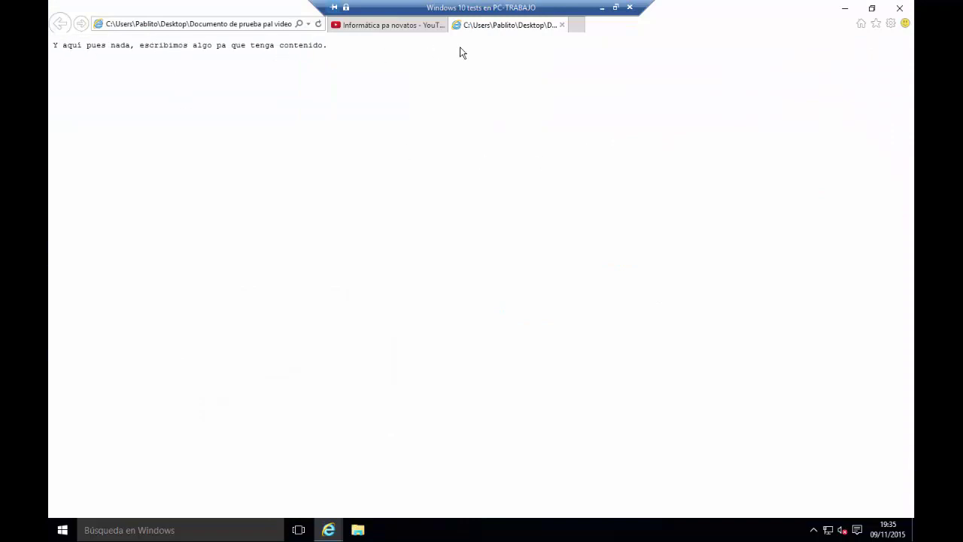
left_click(561, 25)
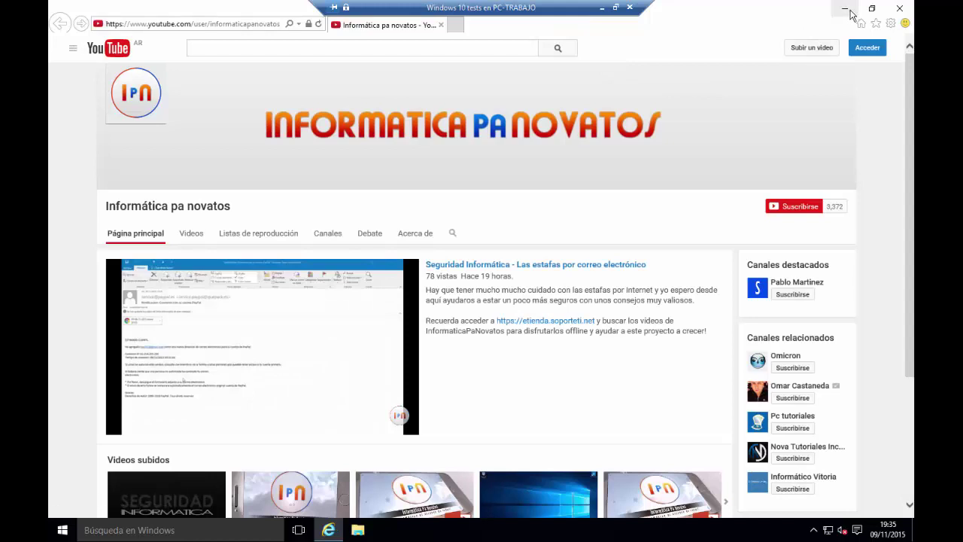
left_click(846, 8)
Step: Open the test document with its default program, then close its browser tab and minimize the browser
double_click(365, 91)
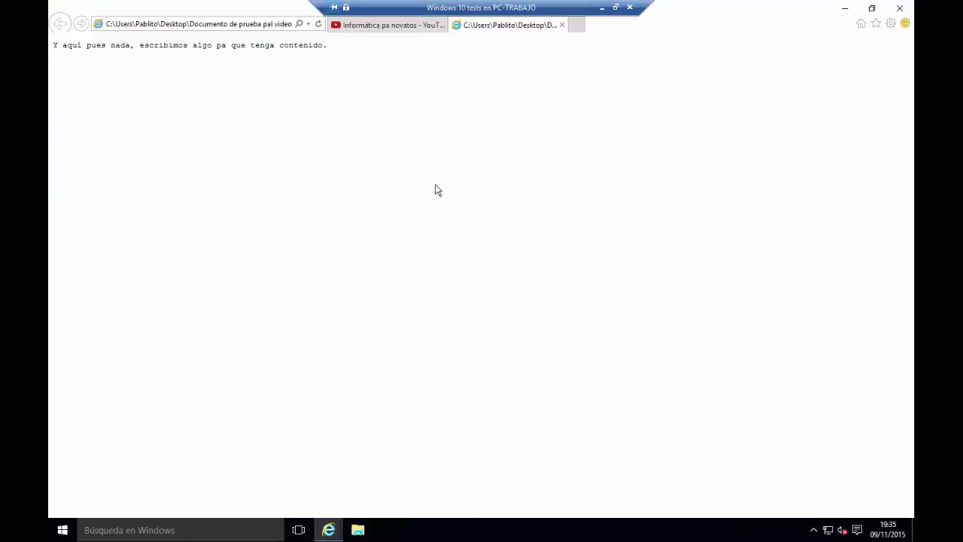
left_click(561, 25)
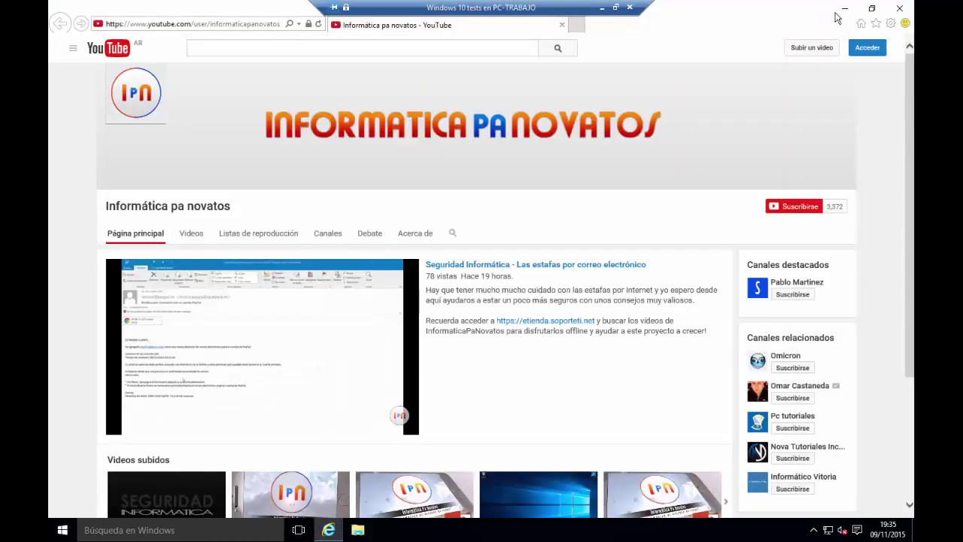
left_click(846, 8)
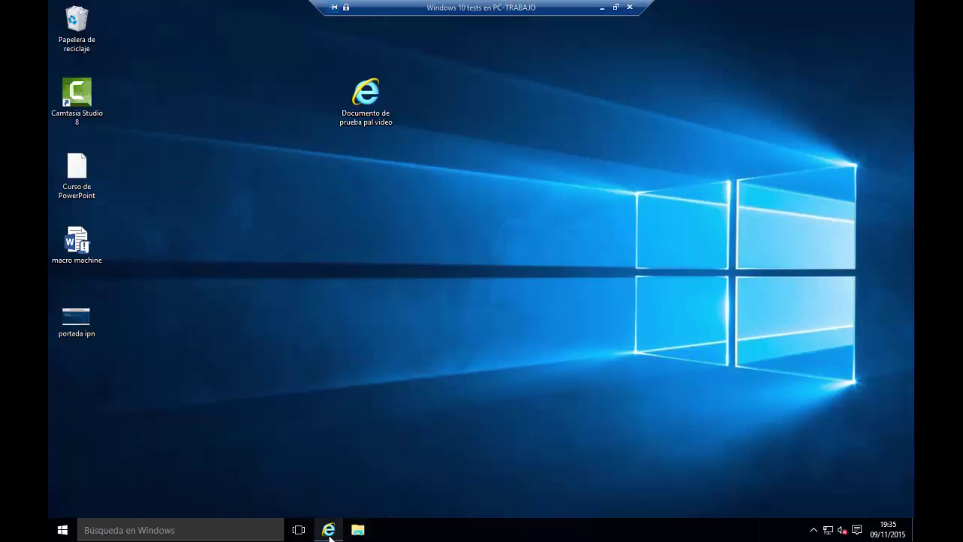
Step: Set Bloc de notas as the program always used to open .txt files again, then close the opened document
right_click(369, 97)
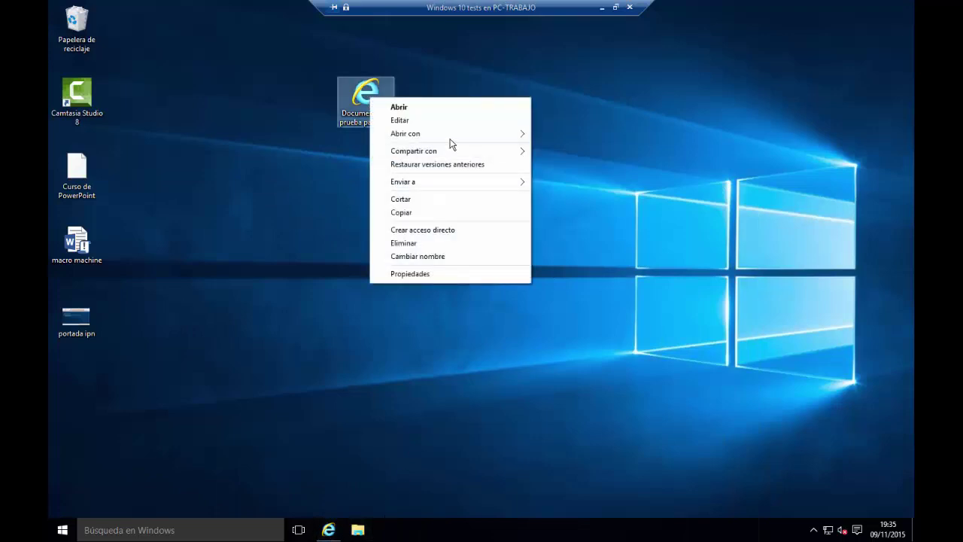
mouse_move(450, 135)
left_click(562, 192)
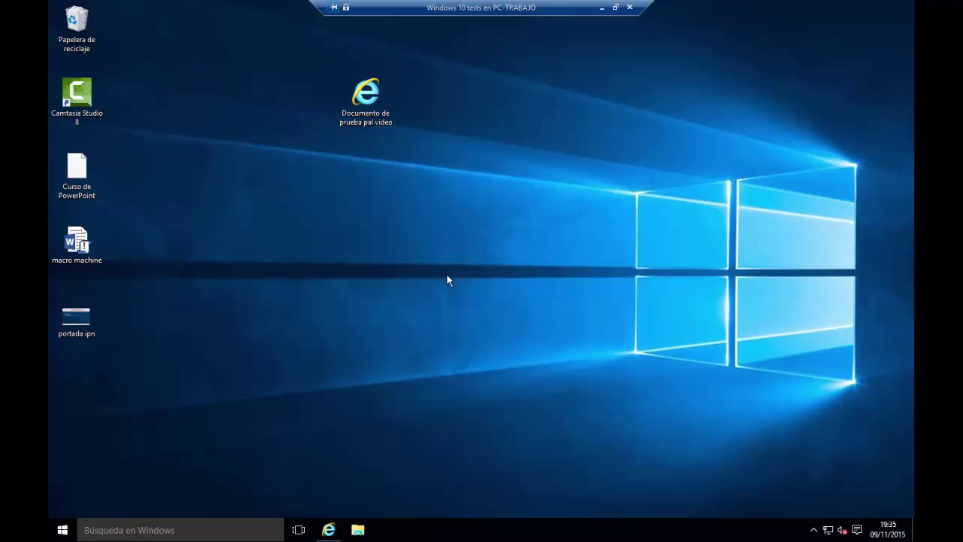
left_click(445, 276)
left_click(382, 386)
left_click(473, 419)
left_click(789, 85)
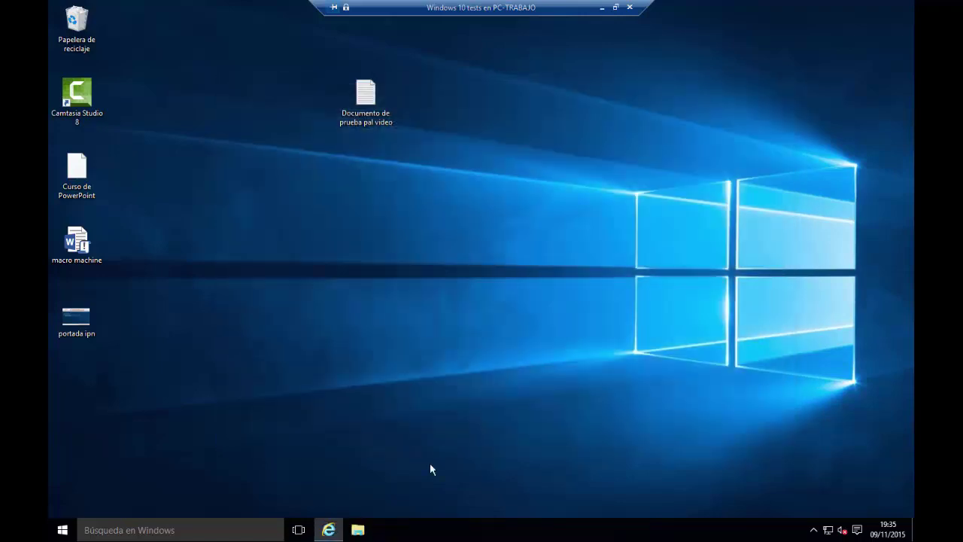
Step: Switch to Internet Explorer to view the Informática pa novatos YouTube channel
left_click(330, 536)
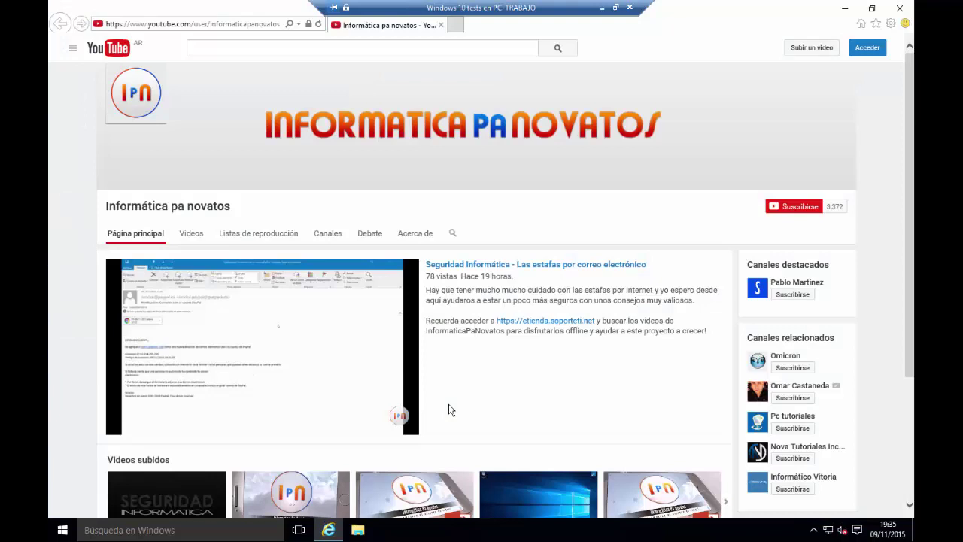